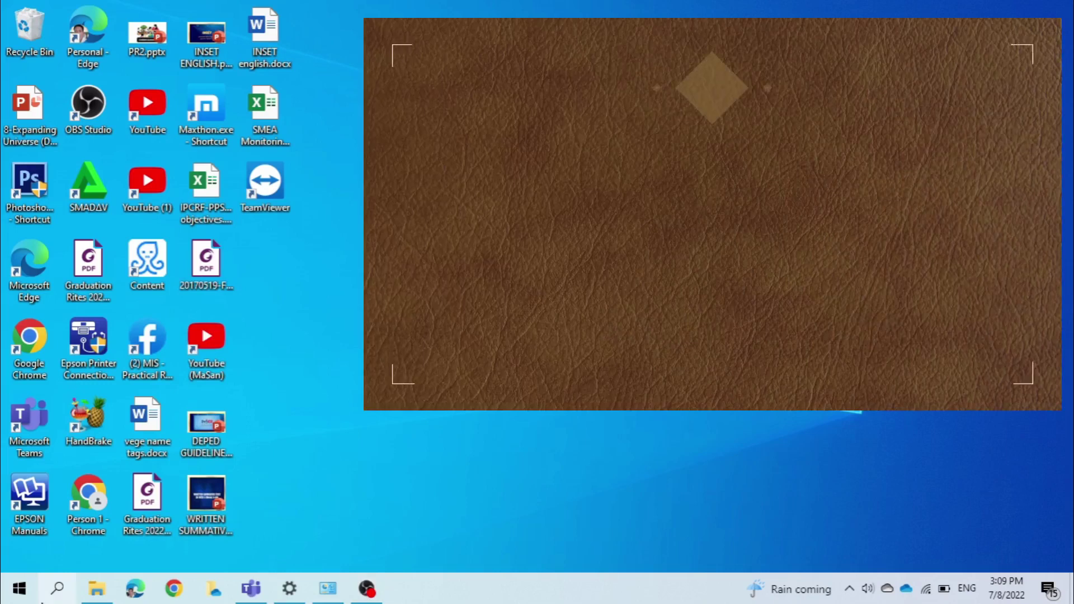
Step: Search Windows for "disk clean u", launch Disk Cleanup and have it scan drive (C:)
left_click(61, 594)
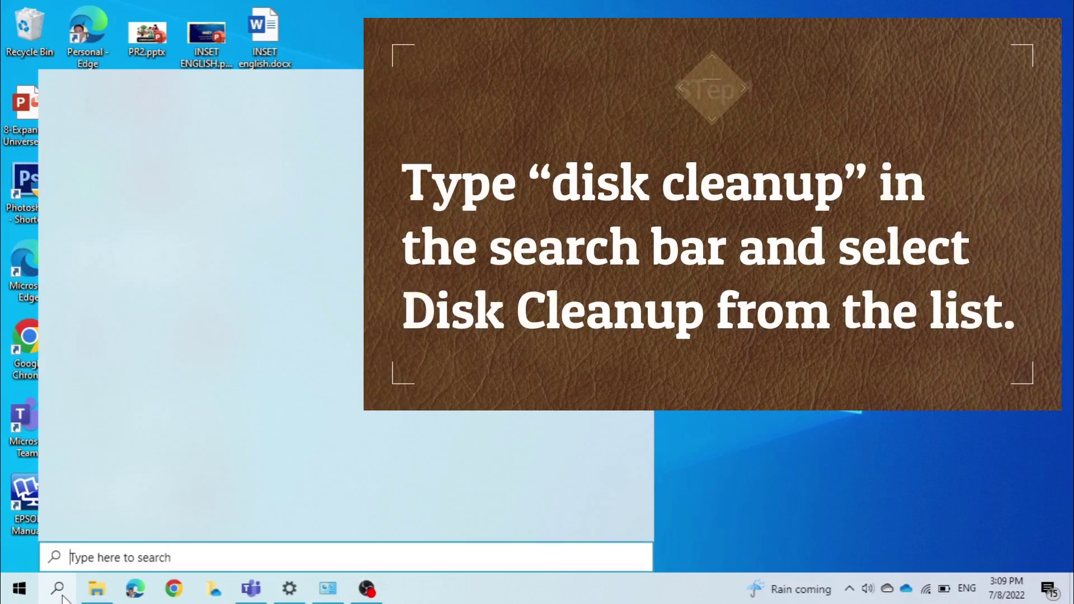
left_click(146, 546)
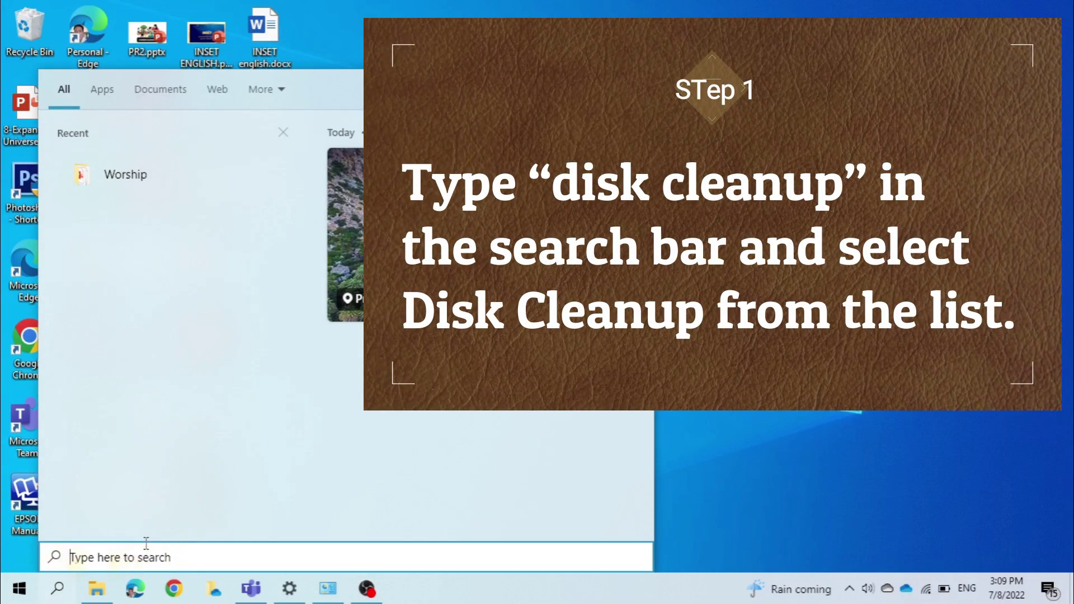
type("disk clean u")
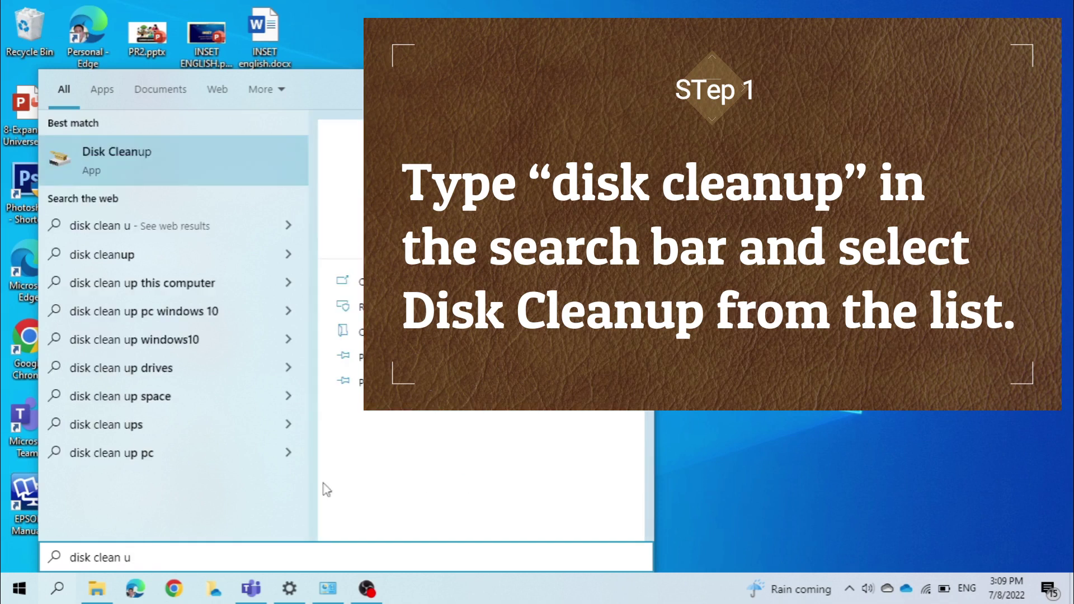
left_click(130, 159)
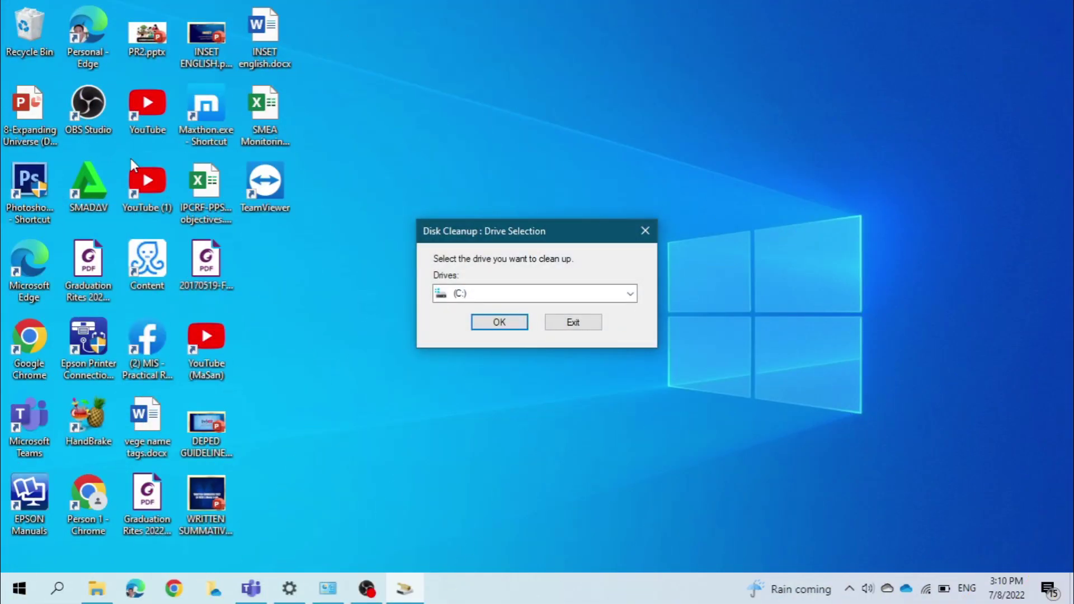
left_click(504, 324)
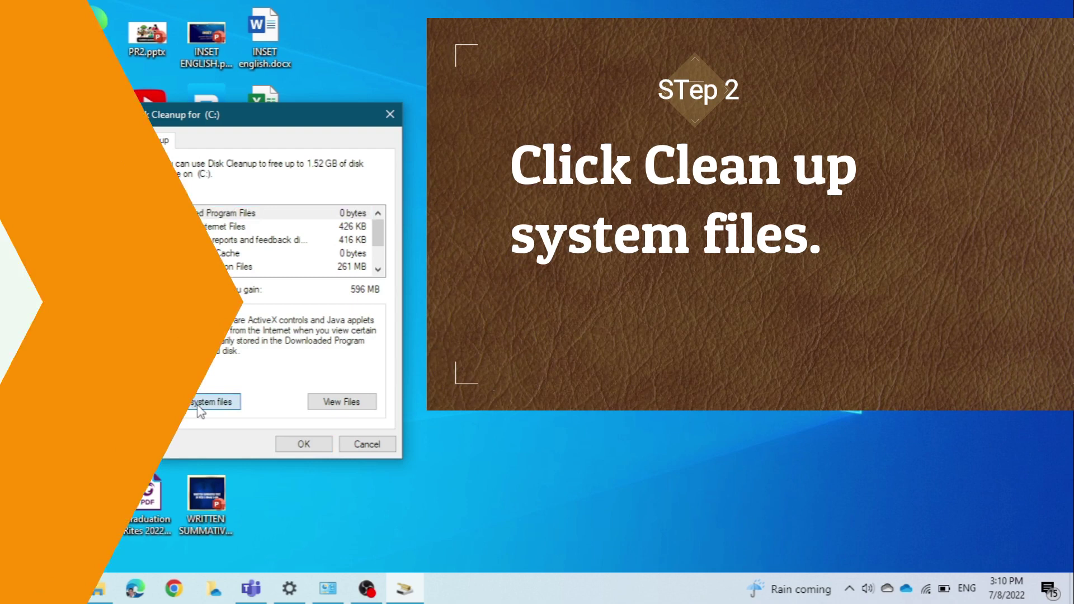
Step: Switch Disk Cleanup to cleaning up system files and run the scan on drive (C:)
left_click(200, 404)
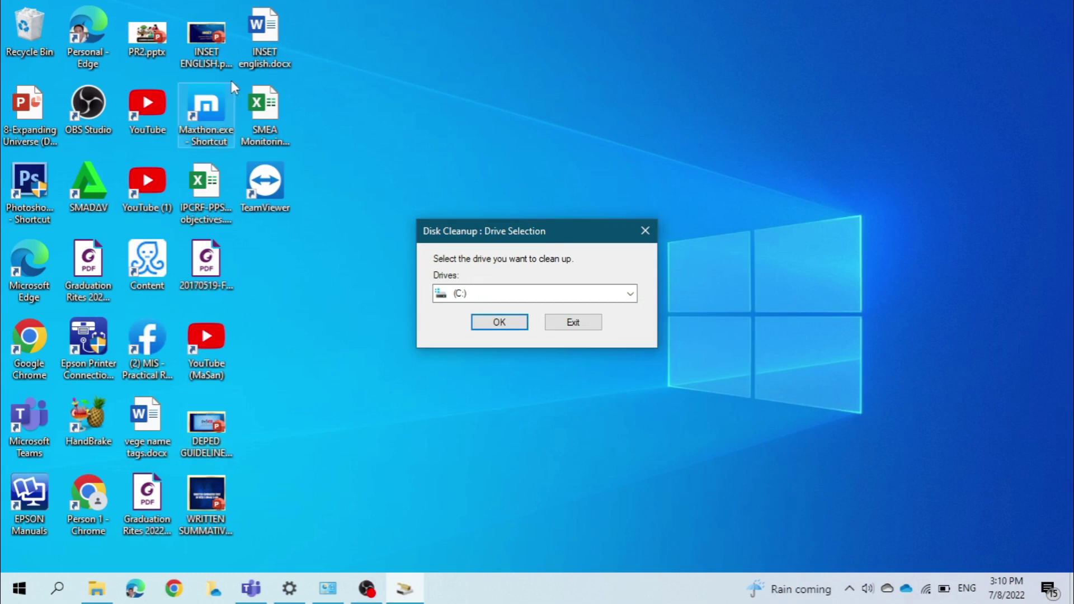
left_click(494, 296)
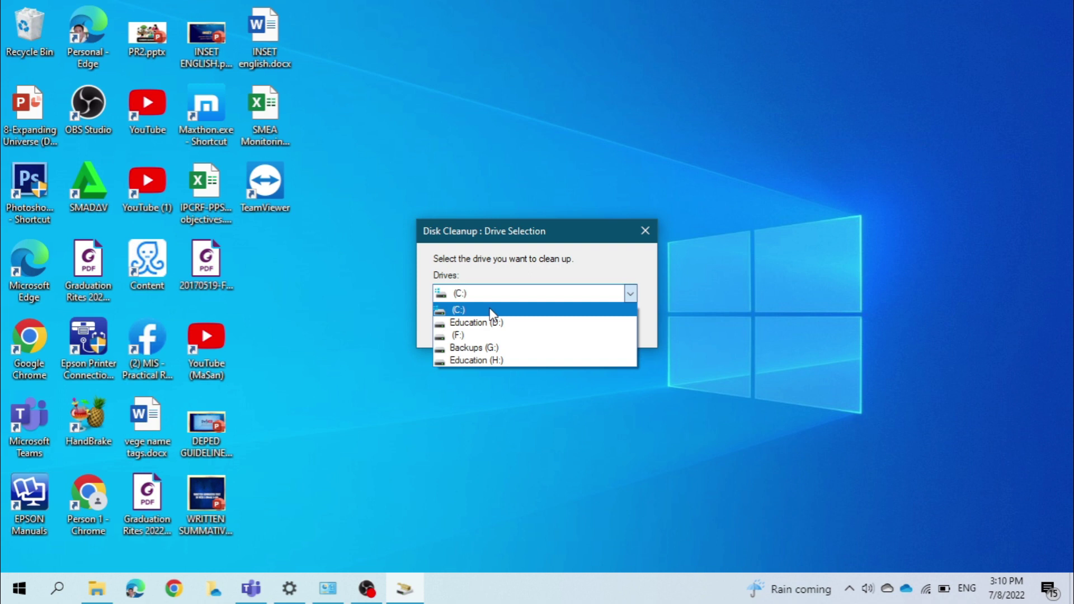
left_click(490, 309)
left_click(498, 322)
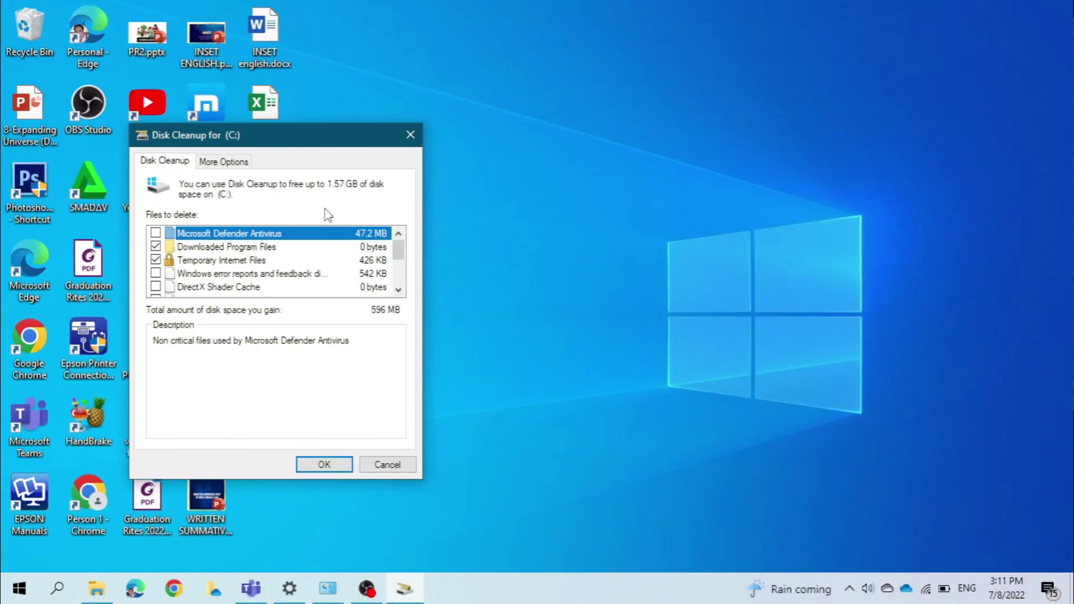
Step: Highlight Temporary Internet Files in the cleanup list and permanently delete the checked file categories from drive (C:)
left_click(217, 261)
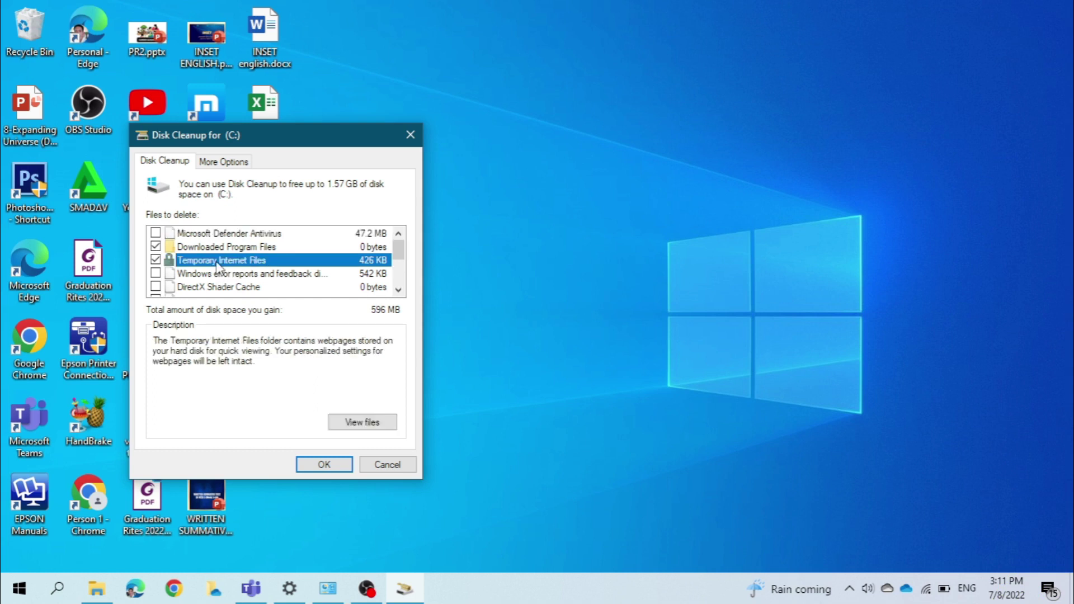
left_click(336, 469)
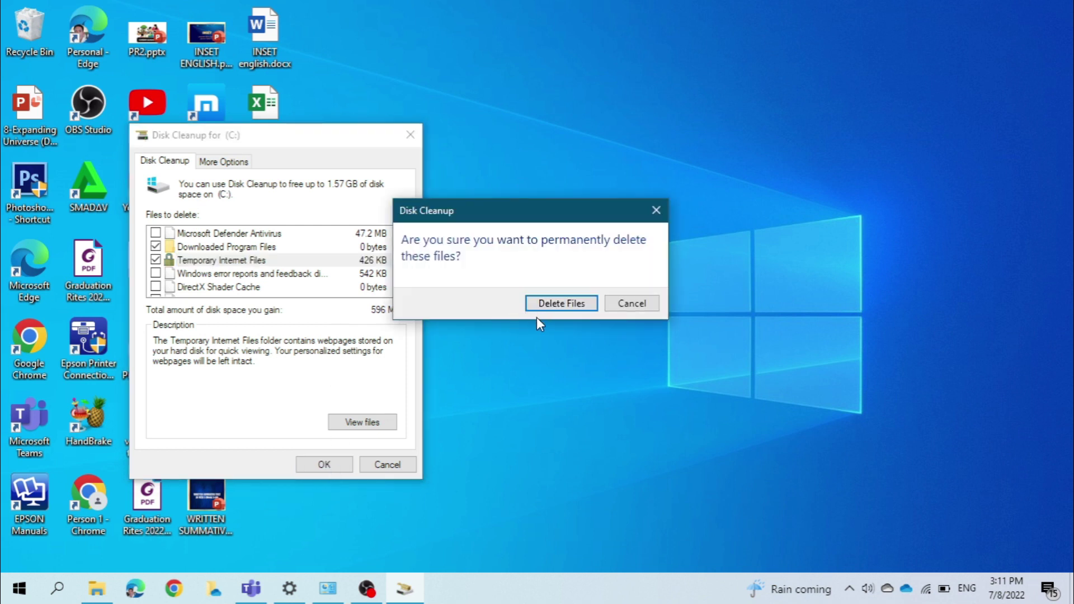
left_click(572, 306)
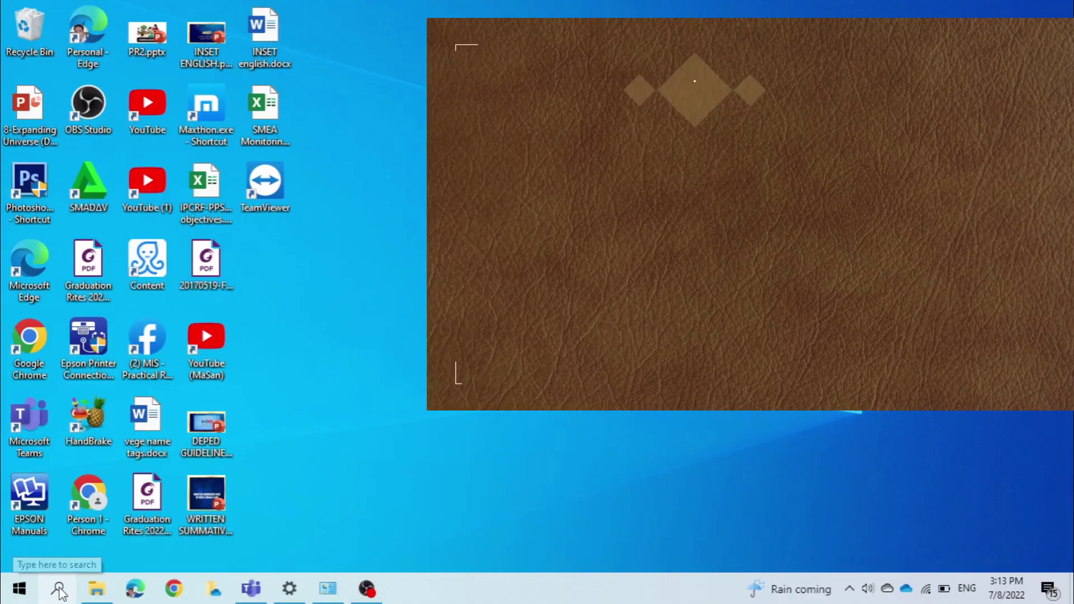
Step: Search for "control", launch Control Panel and go to Programs and Features
left_click(59, 589)
type("con")
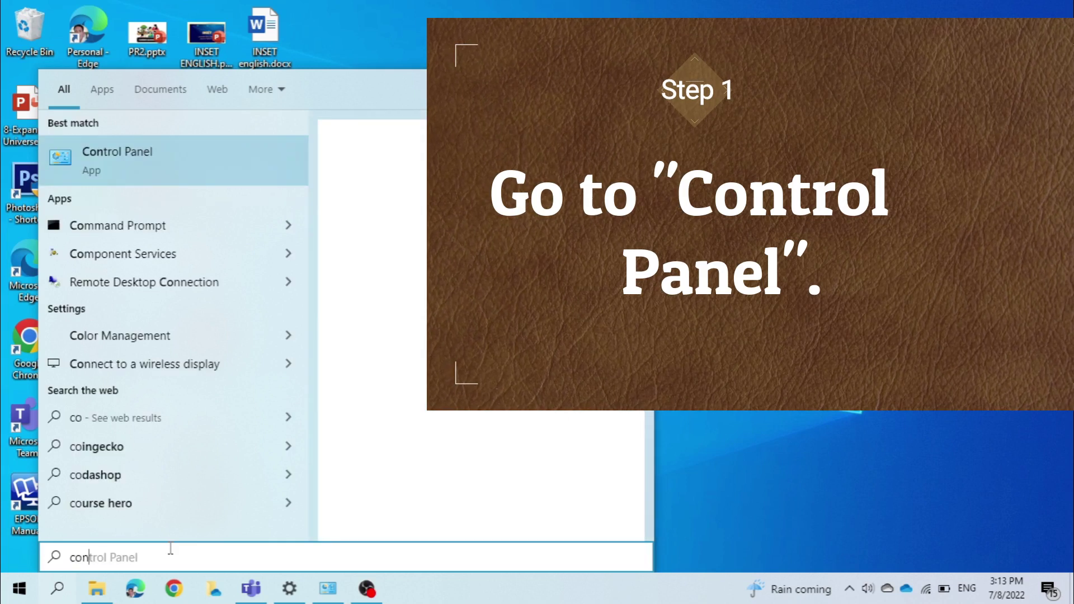
type("trol")
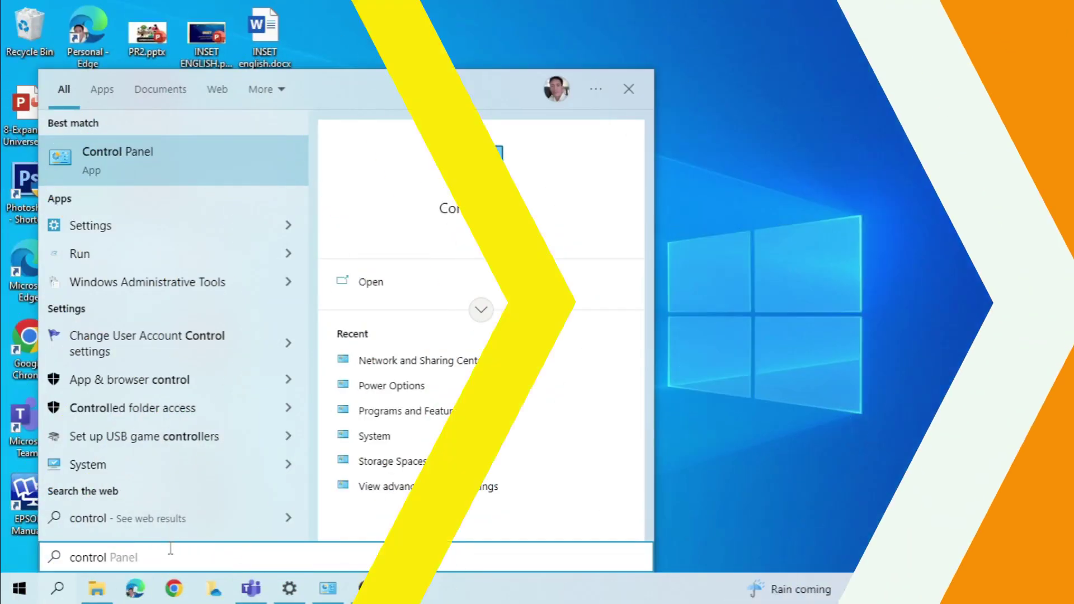
left_click(139, 163)
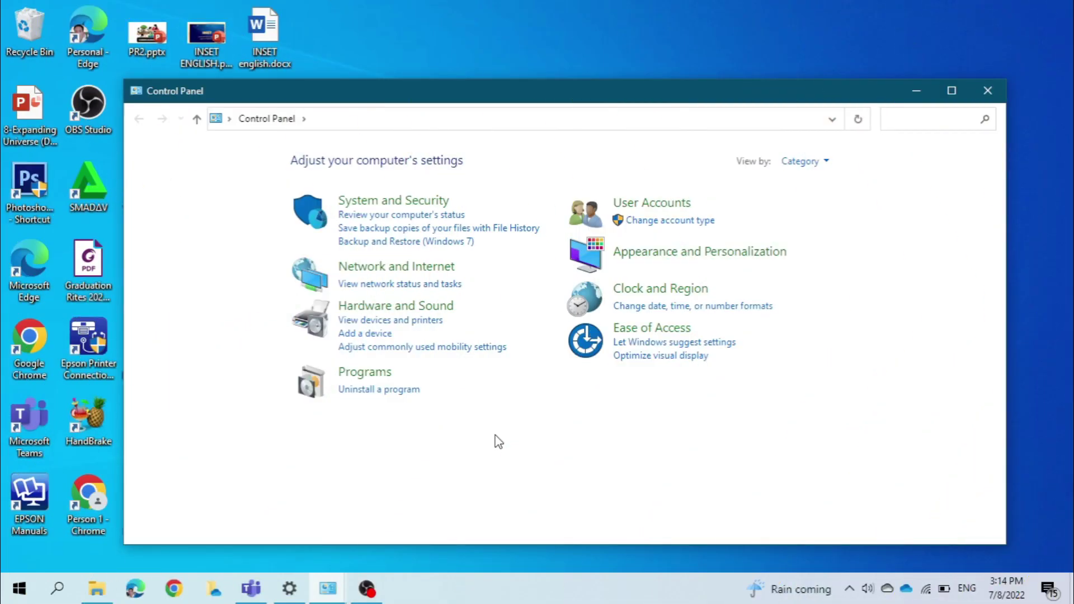
left_click(370, 373)
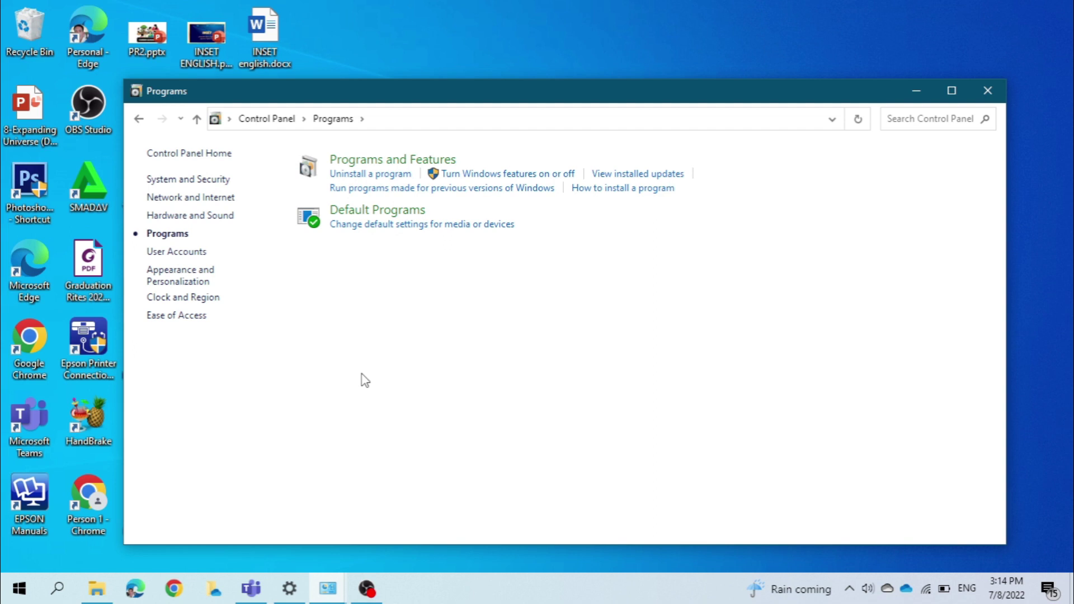
left_click(383, 162)
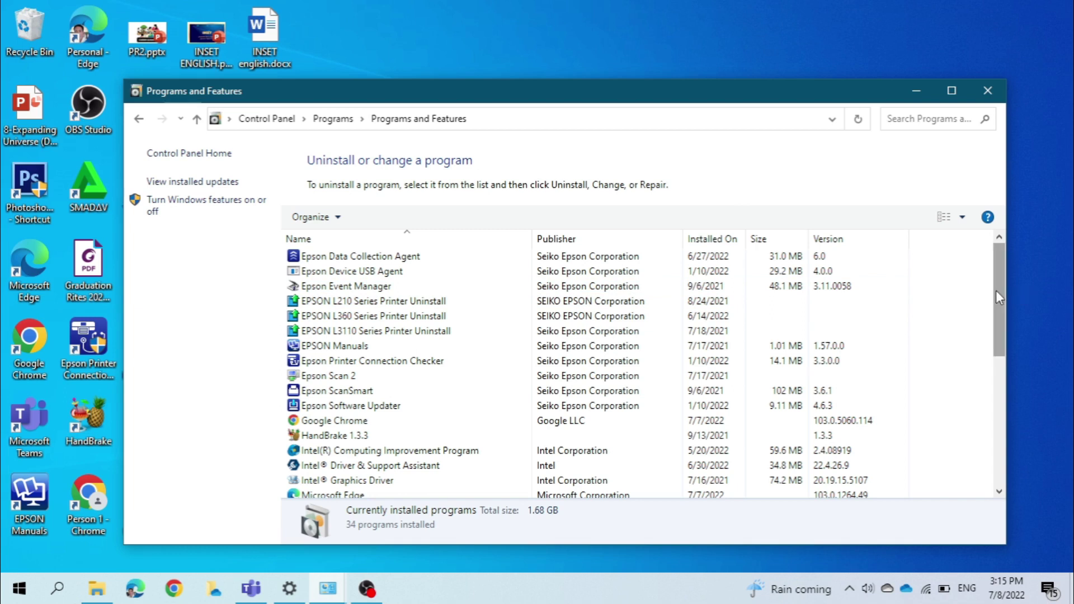
Step: Uninstall HandBrake 1.3.3 with all of its components and dismiss the completion notice
left_click_drag(999, 291, 1001, 295)
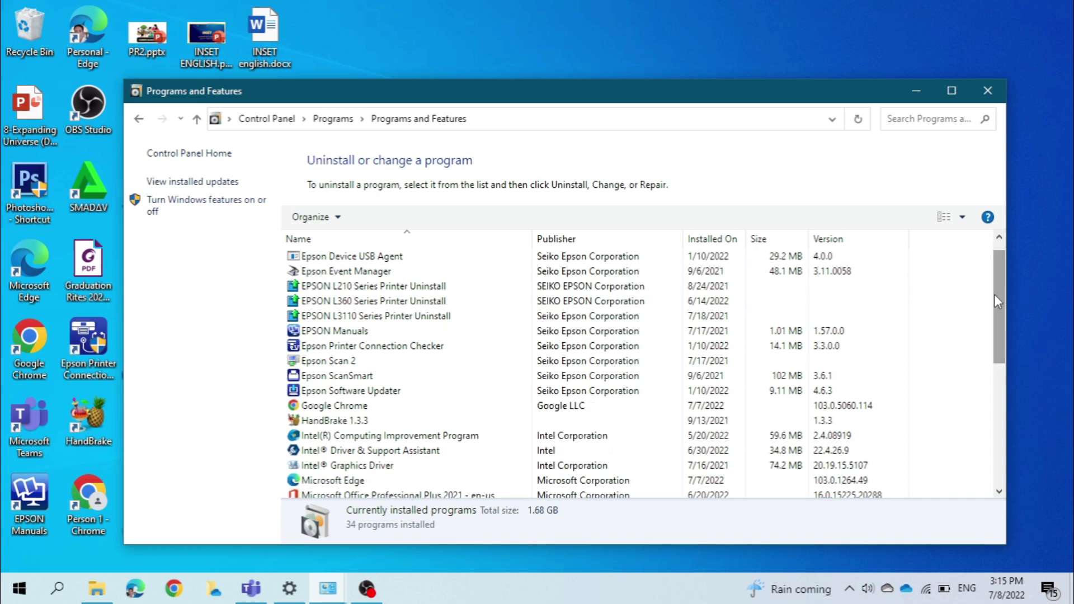
left_click(327, 421)
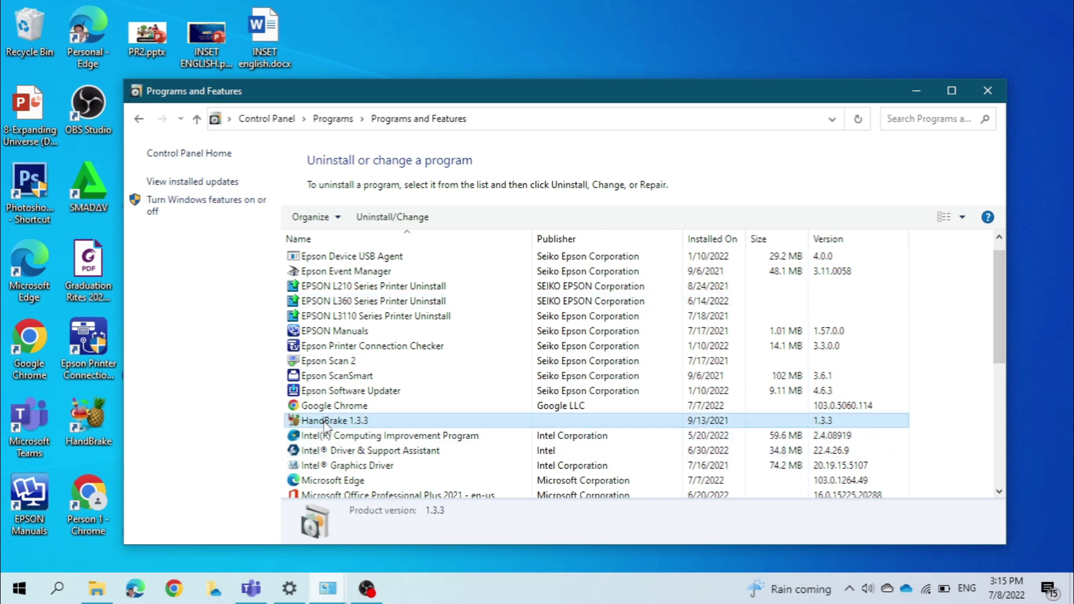
left_click(395, 219)
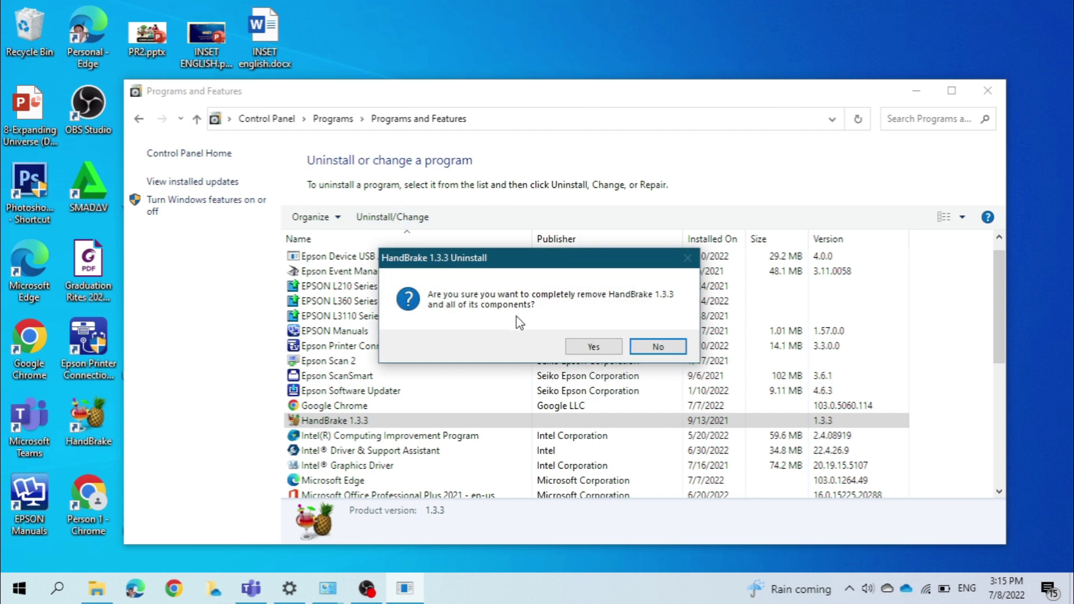
left_click(594, 347)
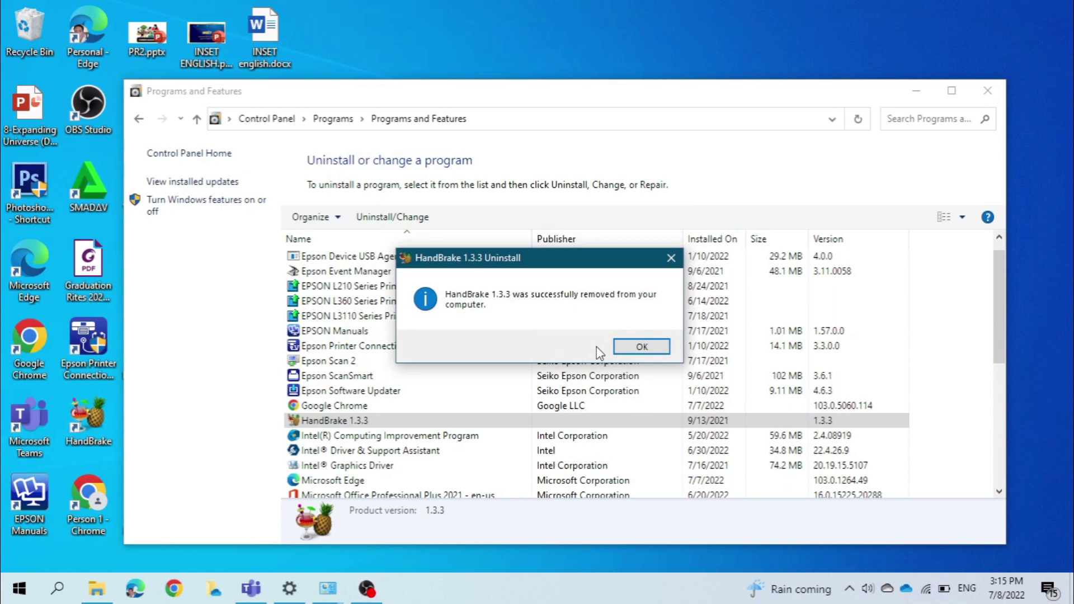
left_click(640, 346)
Step: Bring up the computer's power options for a restart
key("super")
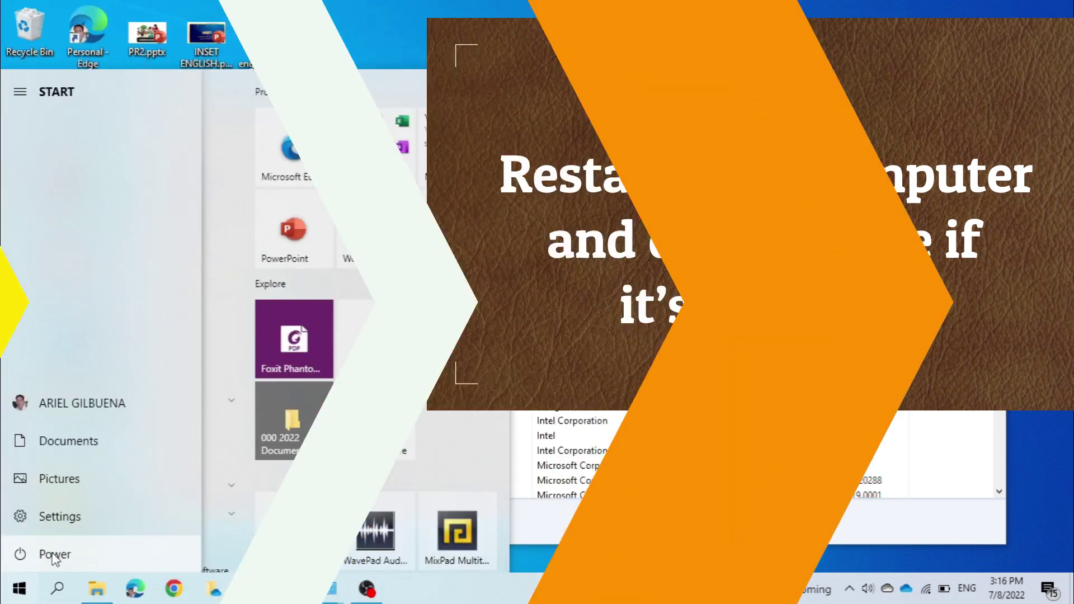
left_click(53, 555)
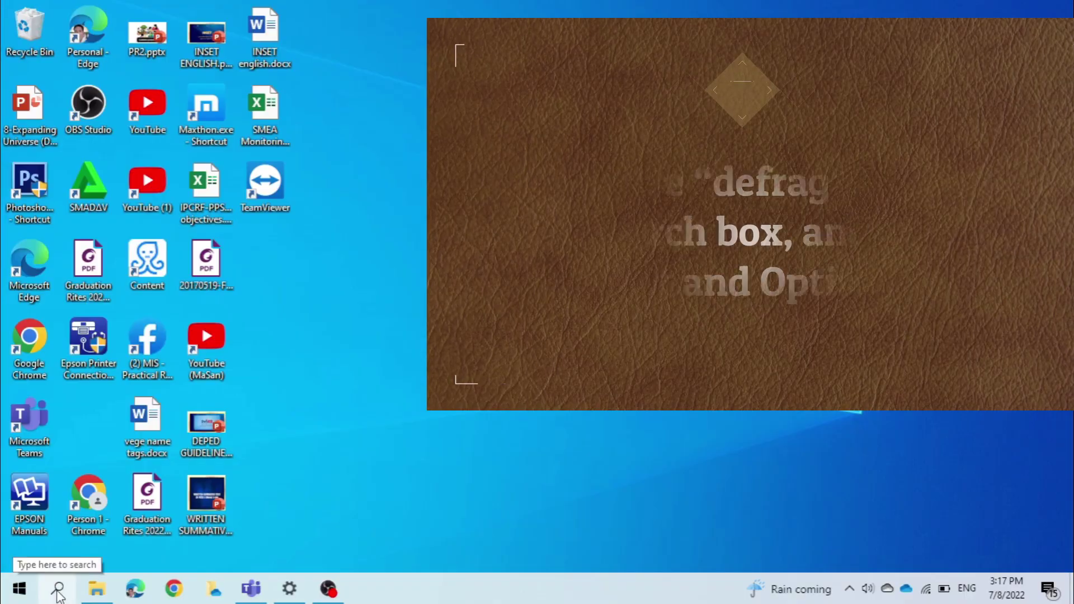
Step: Search Windows for "defrag" and launch Defragment and Optimize Drives
left_click(58, 590)
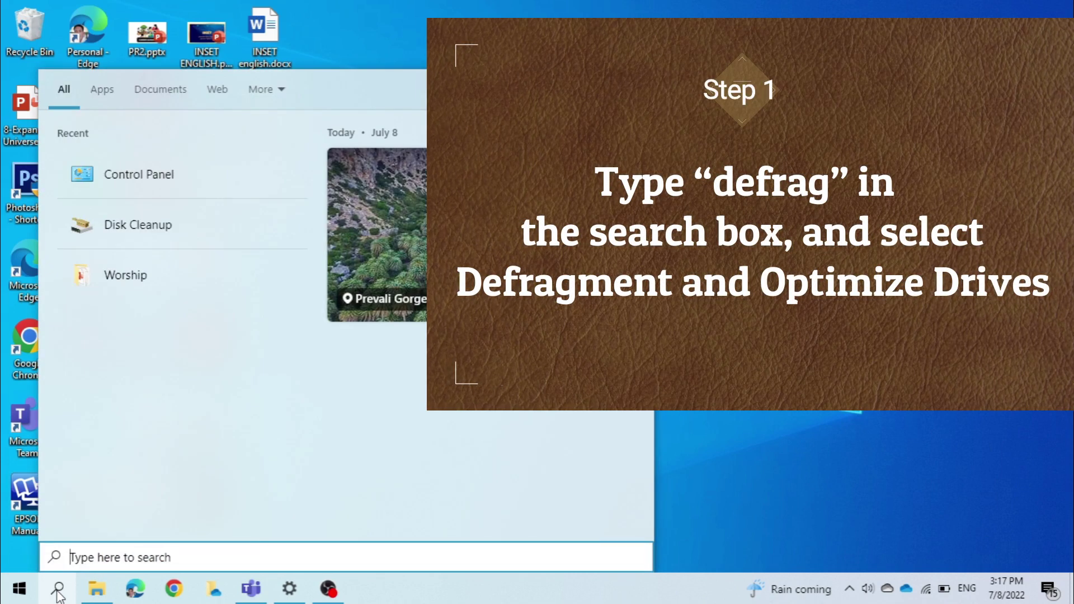
type("def")
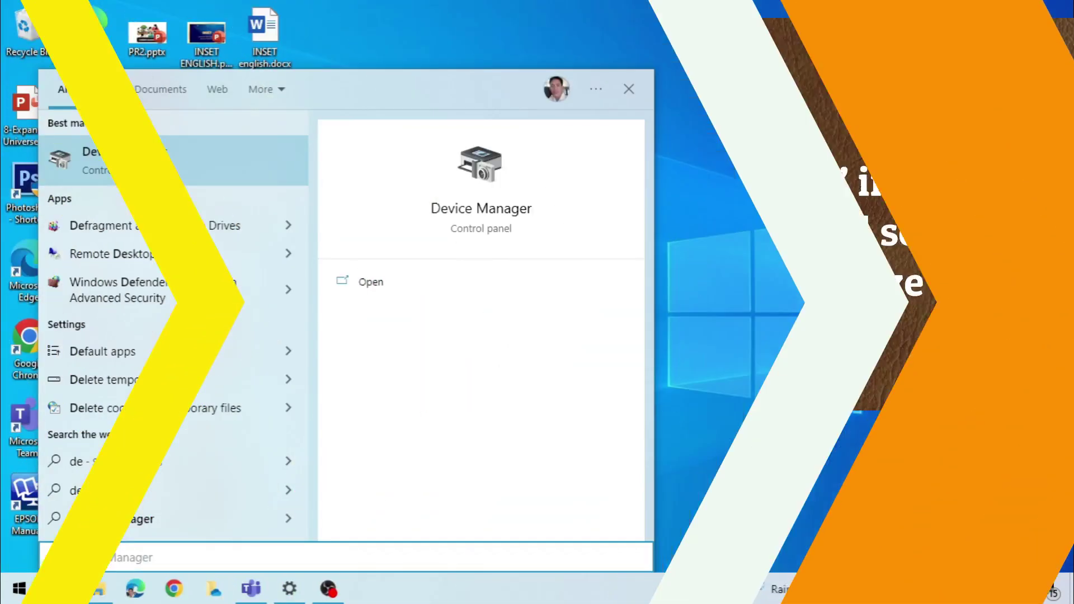
type("frag")
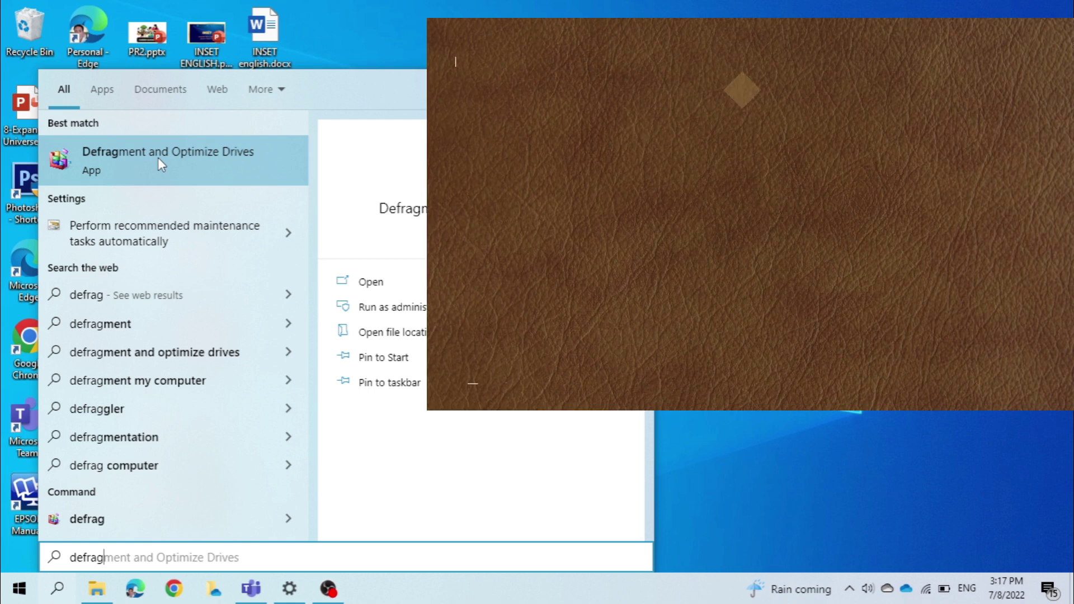
left_click(158, 156)
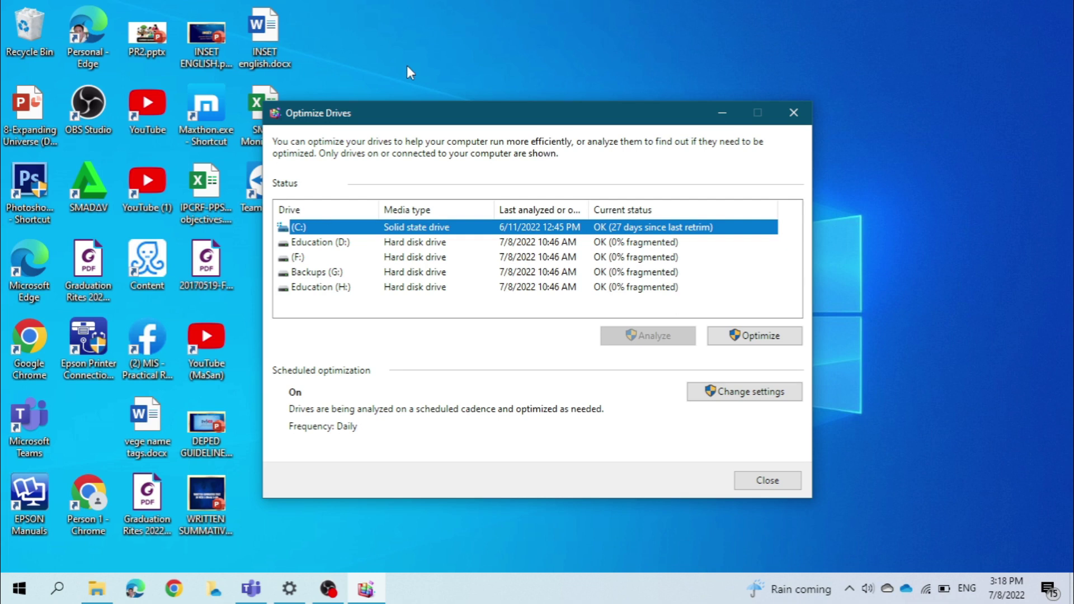
Step: Optimize the solid state drive (C:) and the hard disk drive Education (D:)
left_click(759, 342)
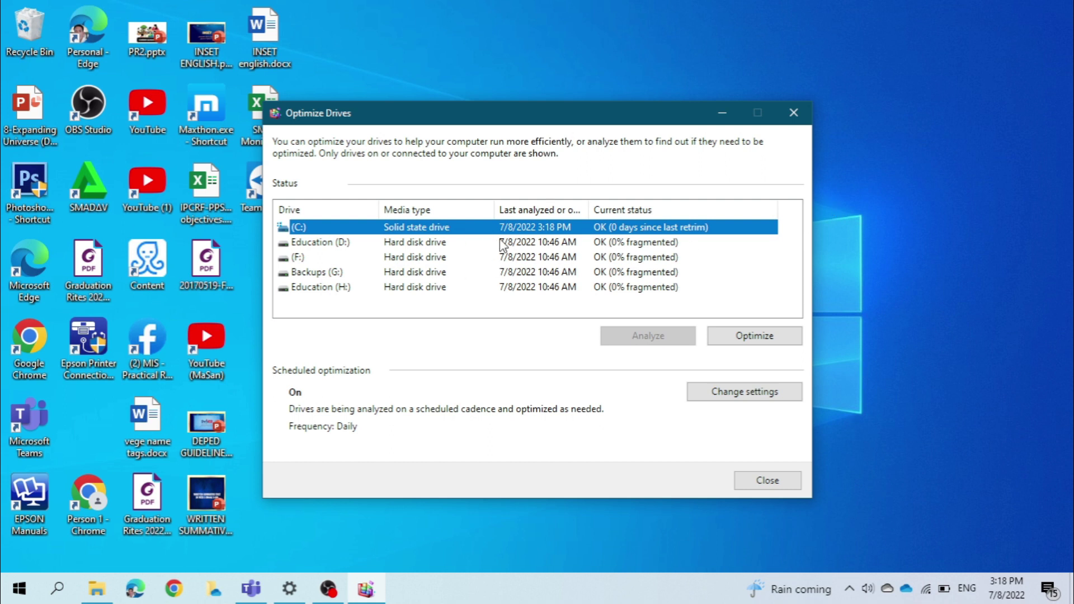
left_click(537, 246)
left_click(754, 337)
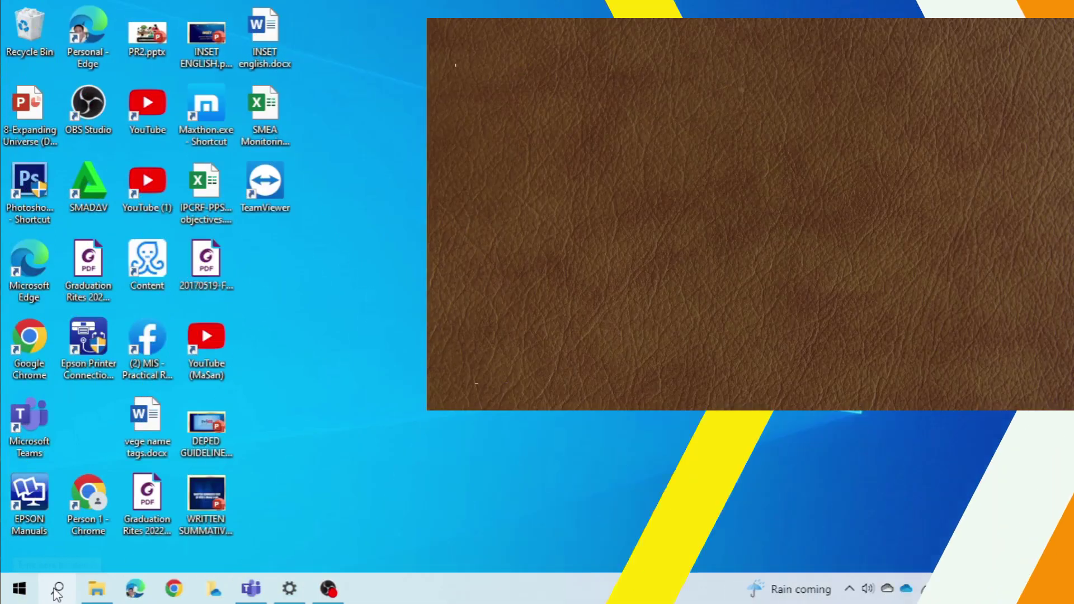
Step: Search Windows for "%temp%" and open the matching temporary files folder
left_click(57, 588)
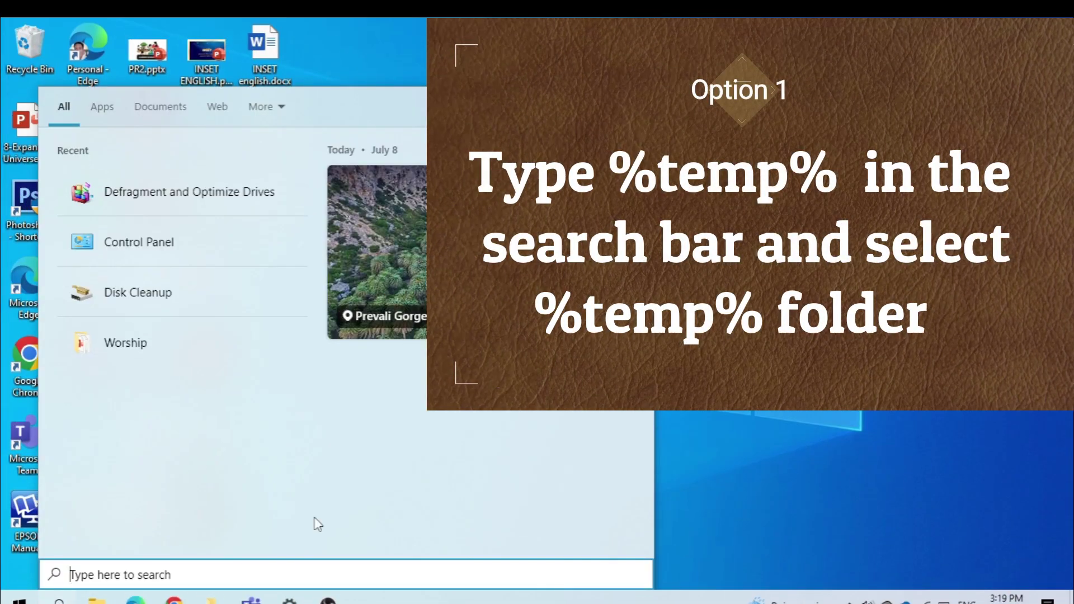
type("%")
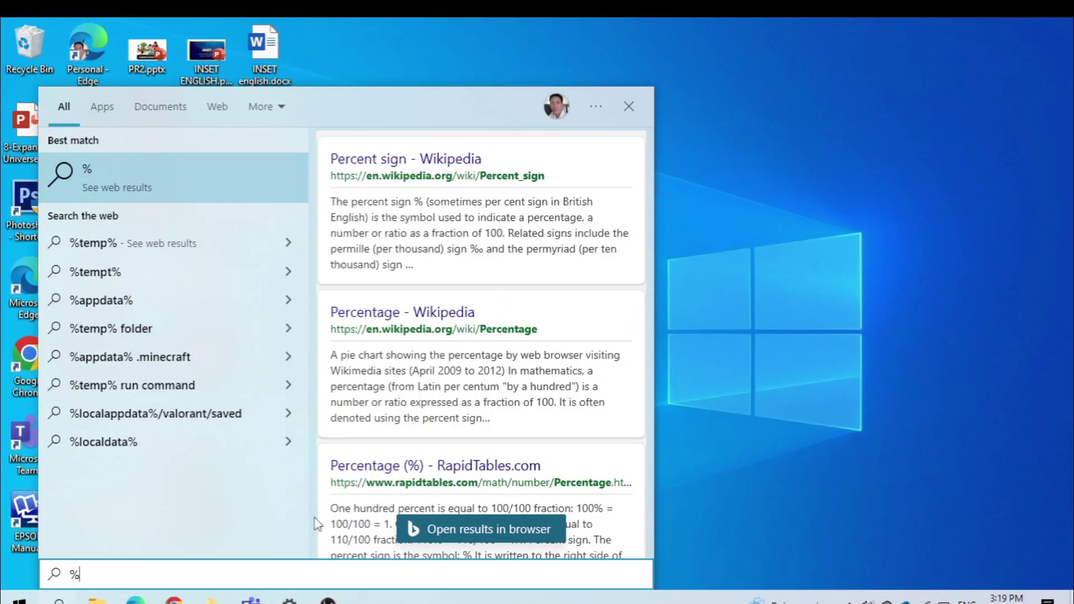
type("tem")
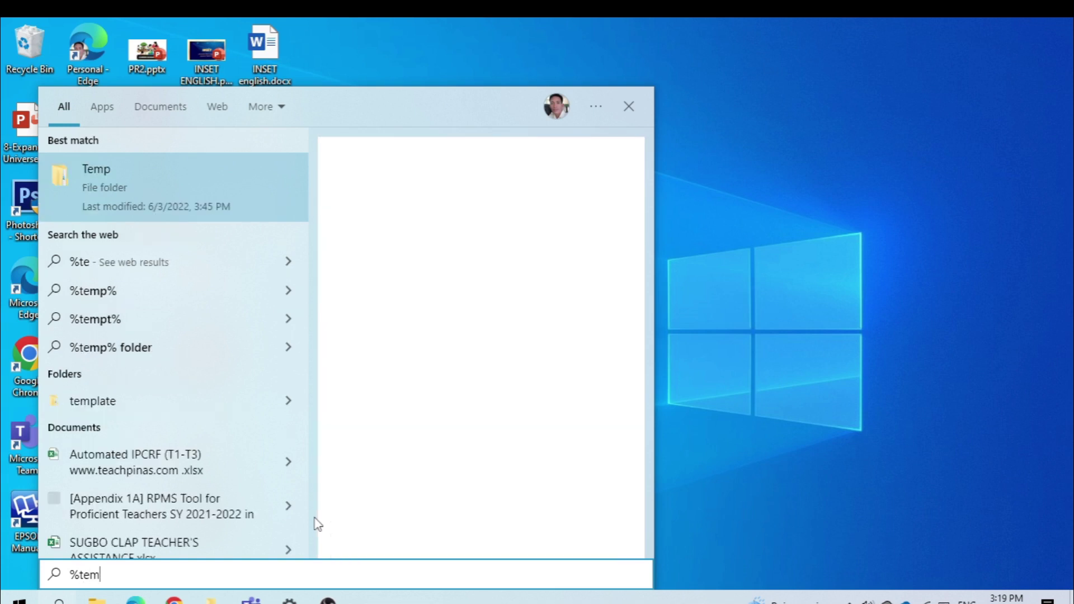
type("p%")
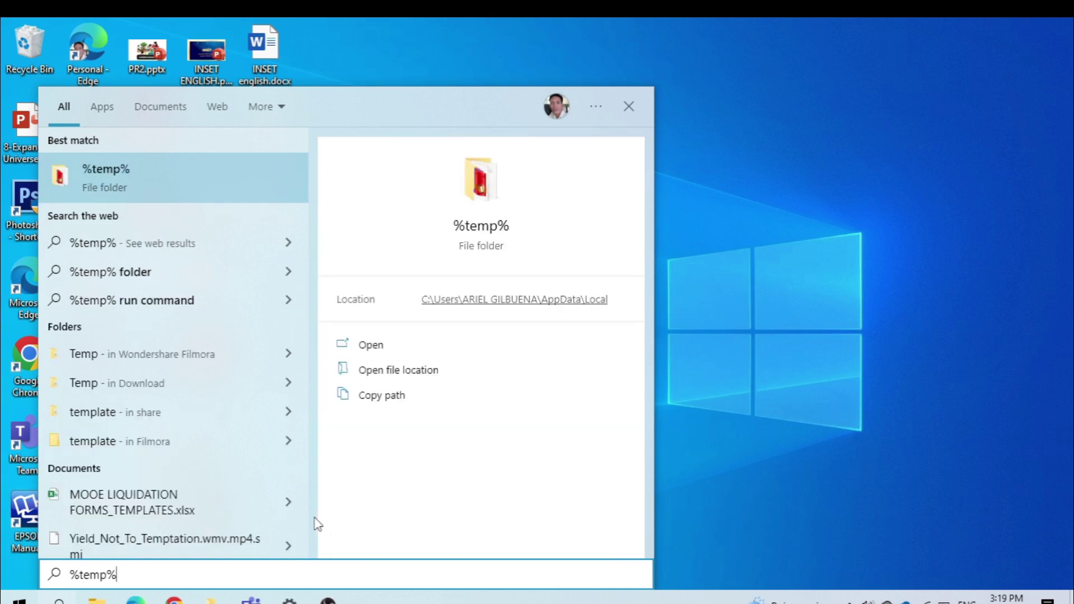
left_click(163, 190)
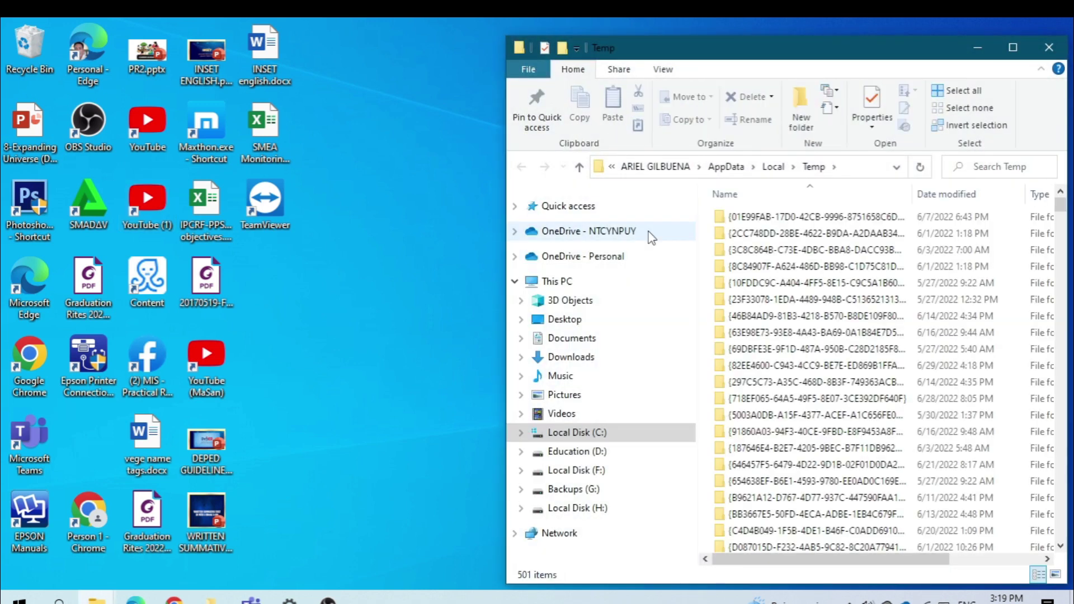
Step: Select all items in the user's Temp folder and permanently delete them, confirming the deletion
left_click(817, 216)
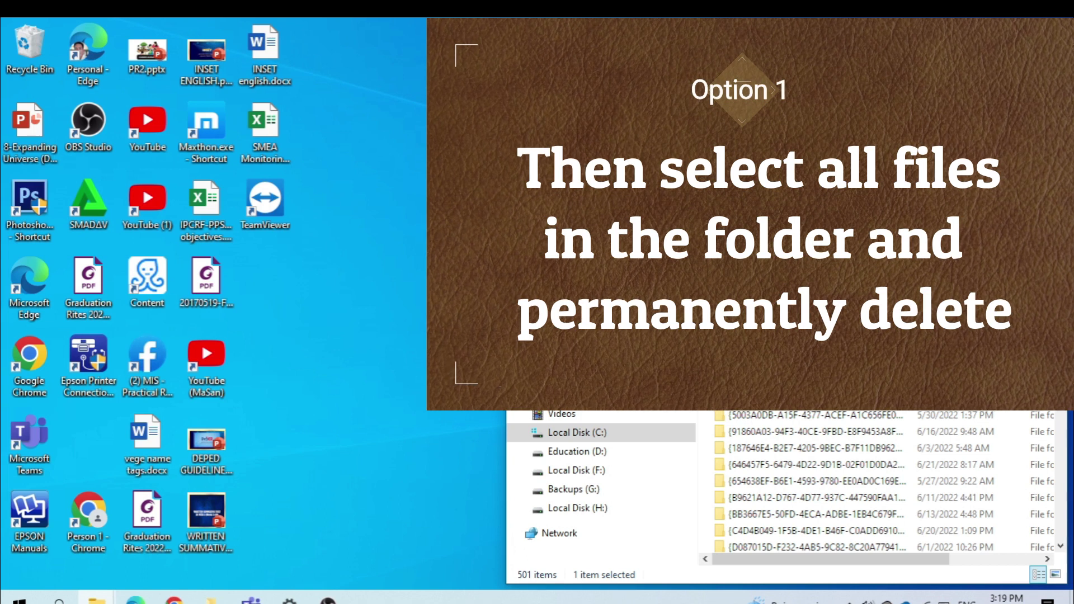
key("ctrl+a")
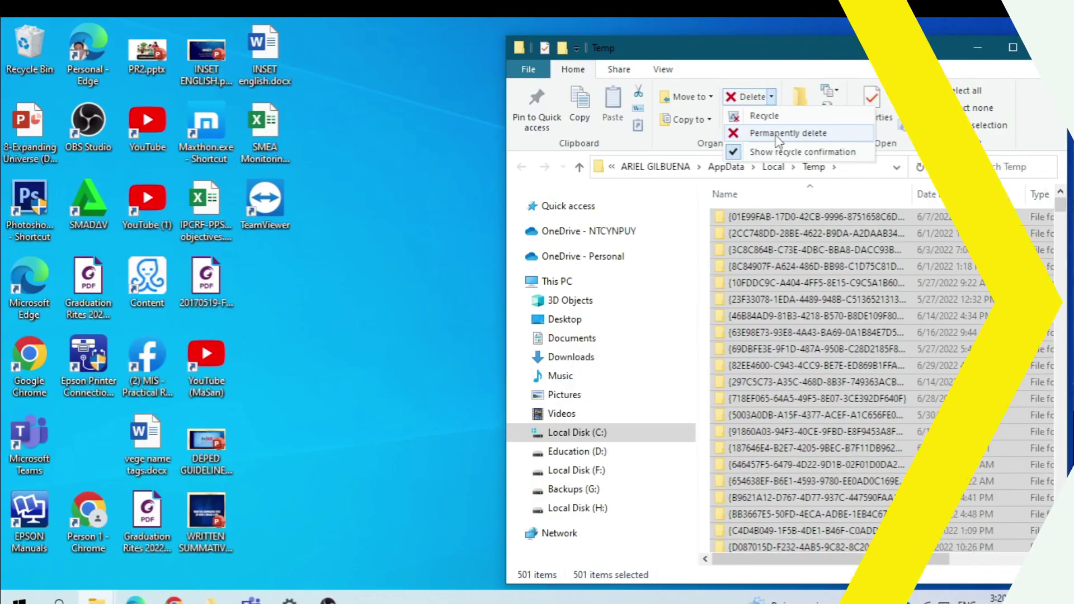
left_click(776, 135)
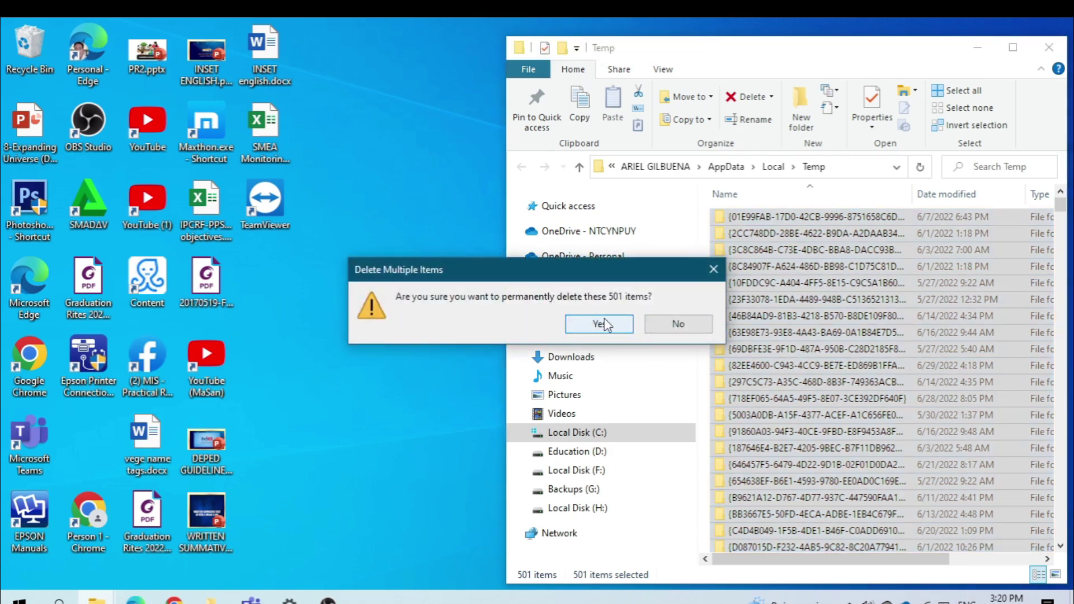
left_click(601, 323)
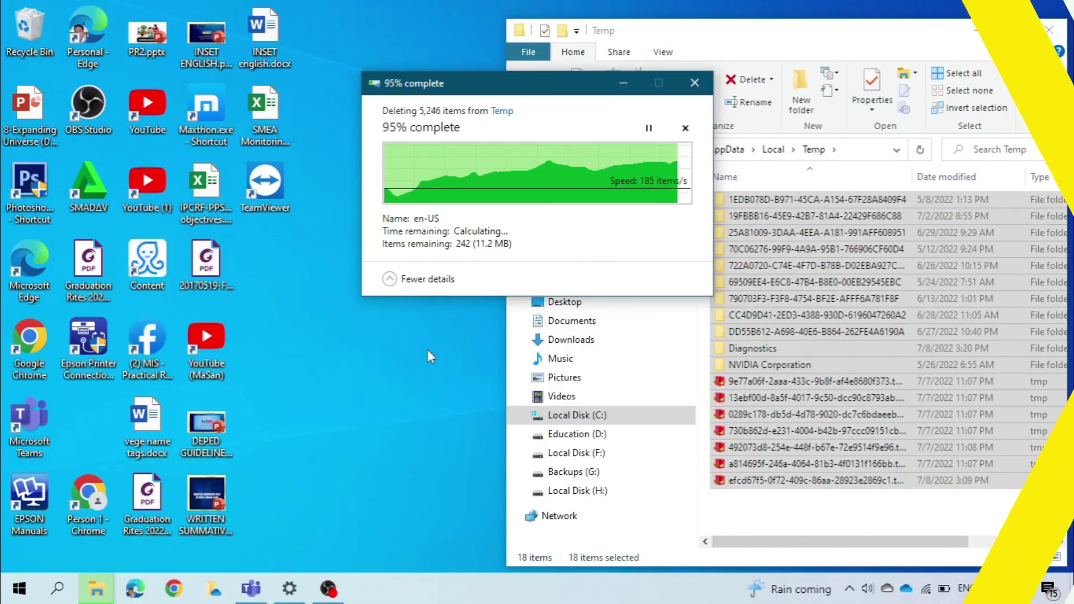
Step: Bring up the On-Screen Keyboard, use it to call up the Run dialog, and run "temp" to open the Windows Temp folder
key("ctrl+super+o")
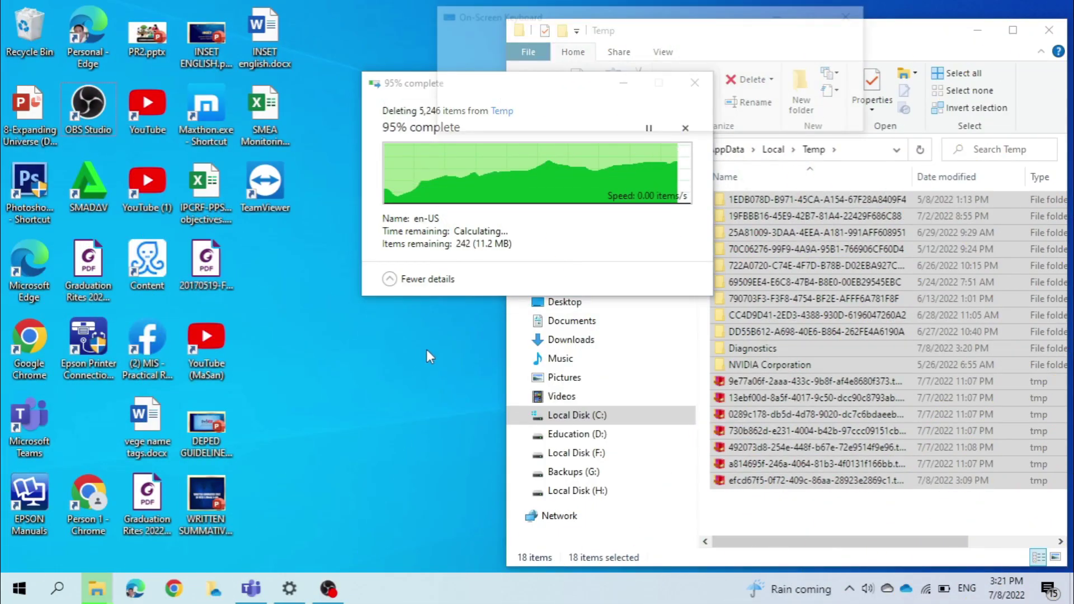
left_click(476, 126)
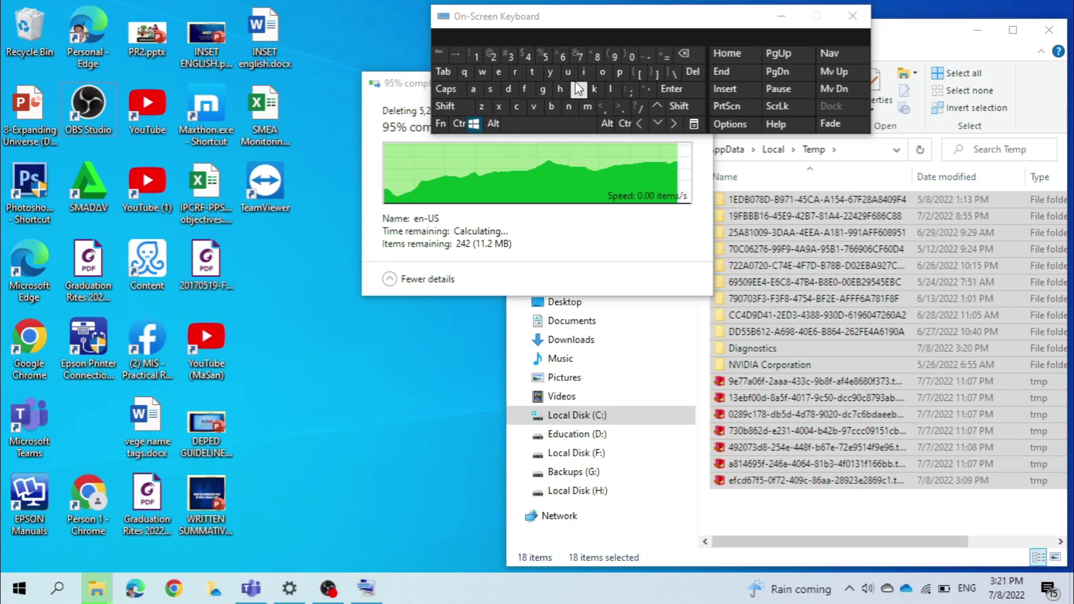
left_click(517, 74)
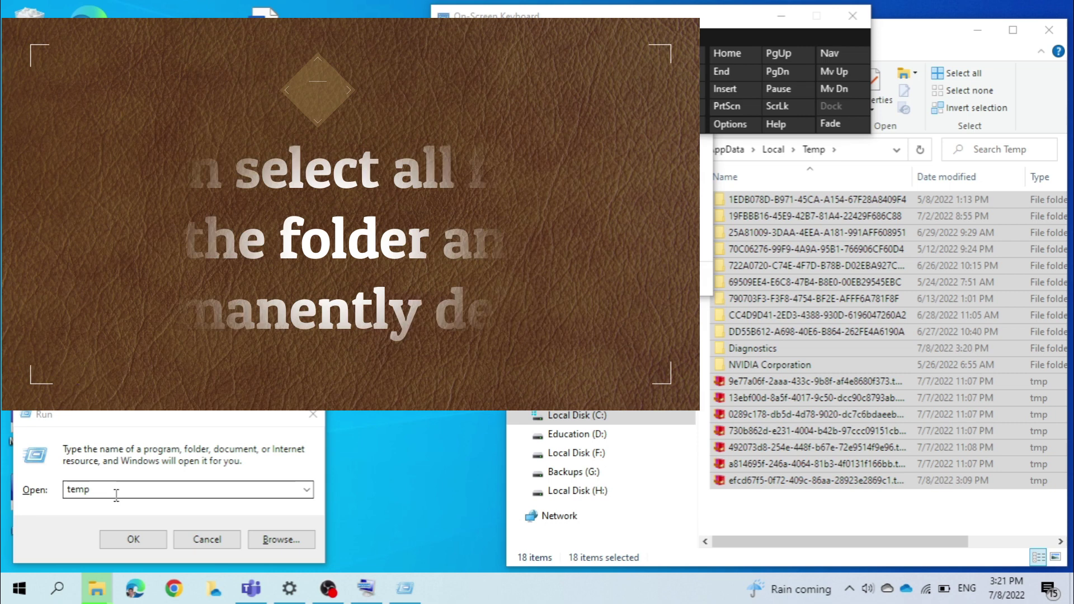
left_click(133, 540)
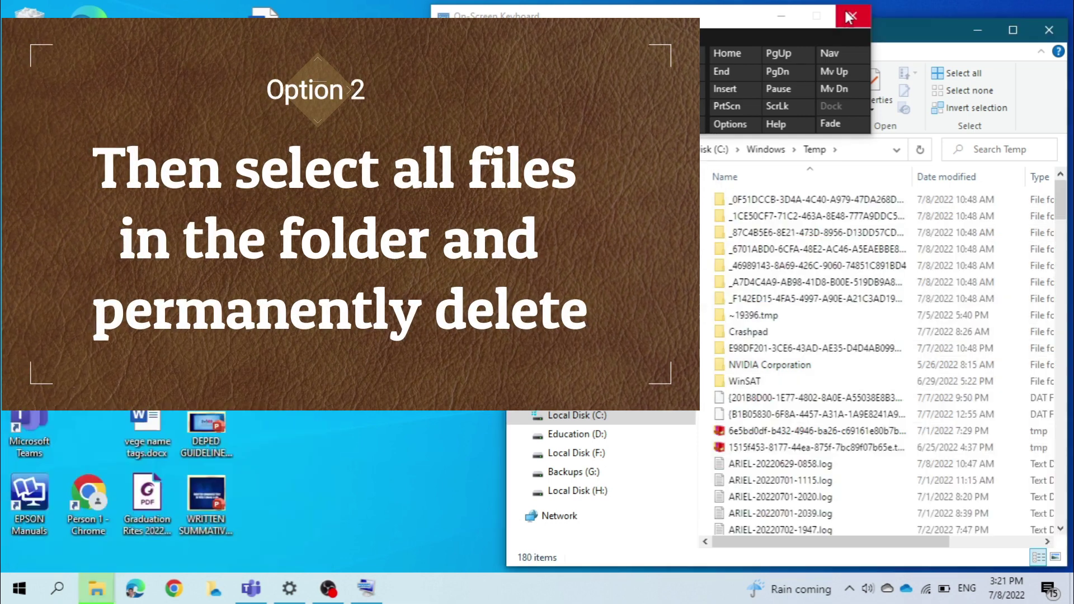
Step: Close the On-Screen Keyboard and permanently delete everything in Windows Temp, continuing with administrator permission for all current items
left_click(852, 16)
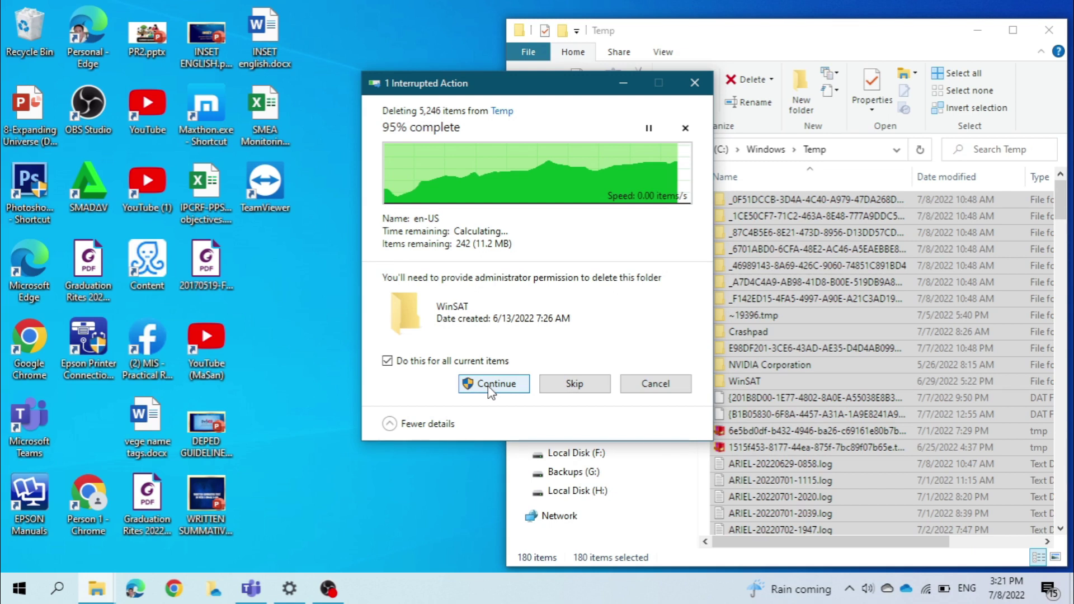
left_click(489, 385)
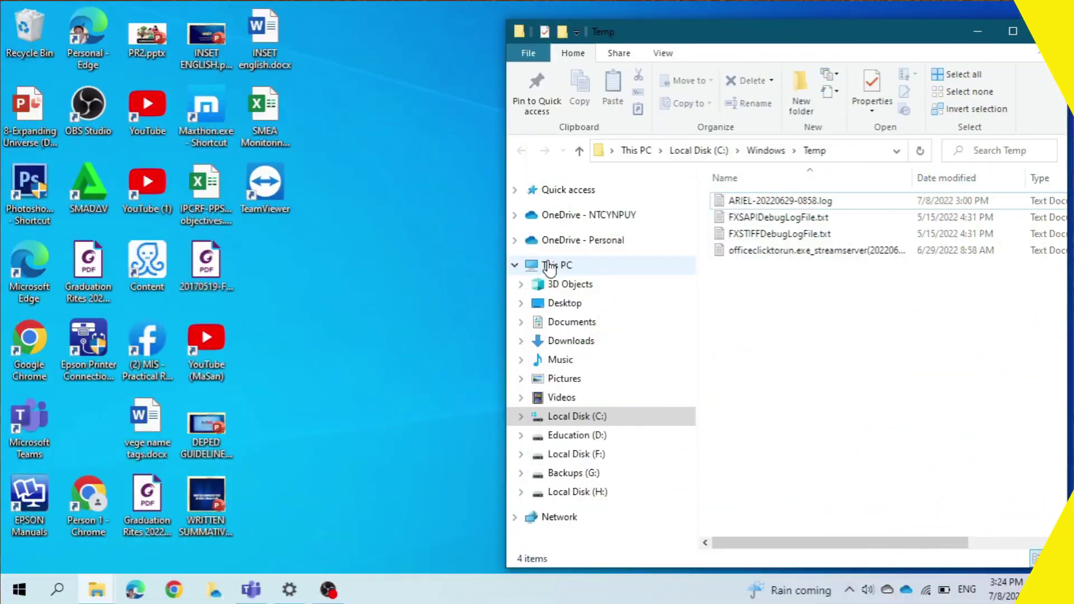
Step: Open the system properties of This PC, go to the Storage settings and open the Temporary files list
left_click(549, 266)
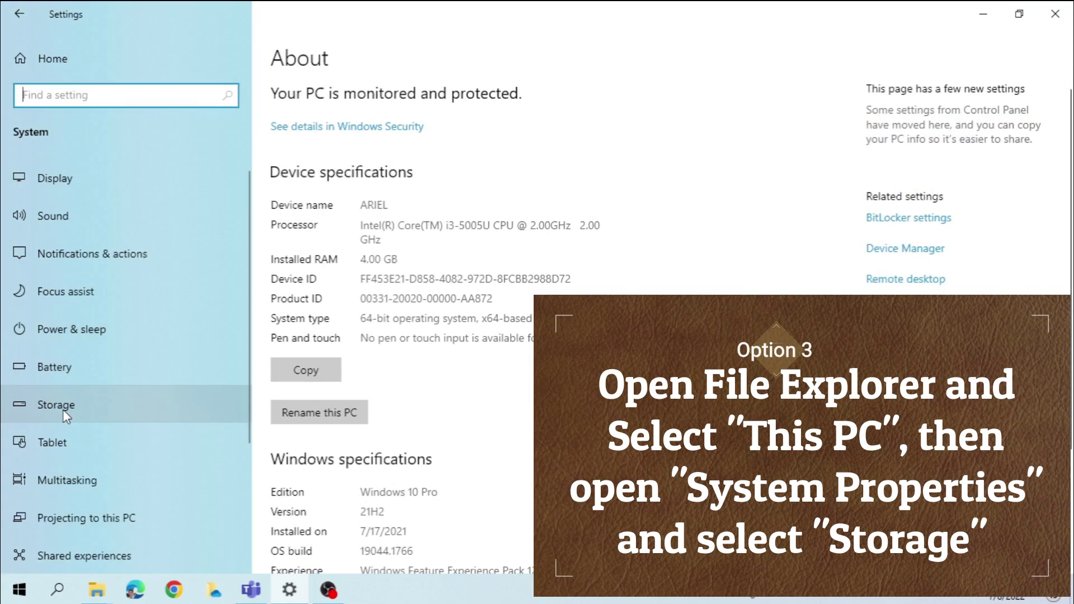
left_click(63, 410)
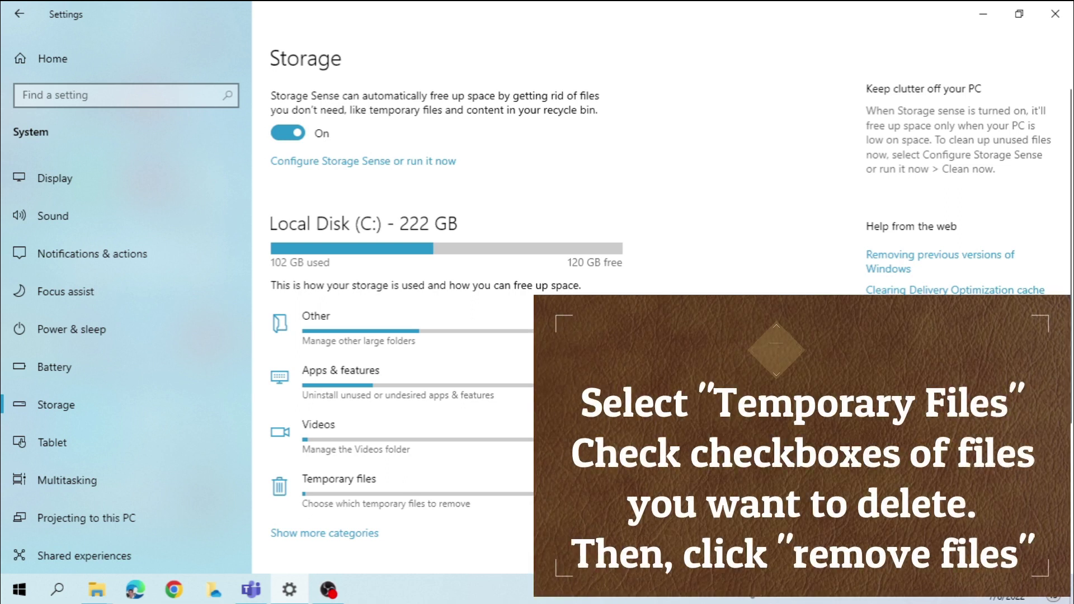
left_click(462, 479)
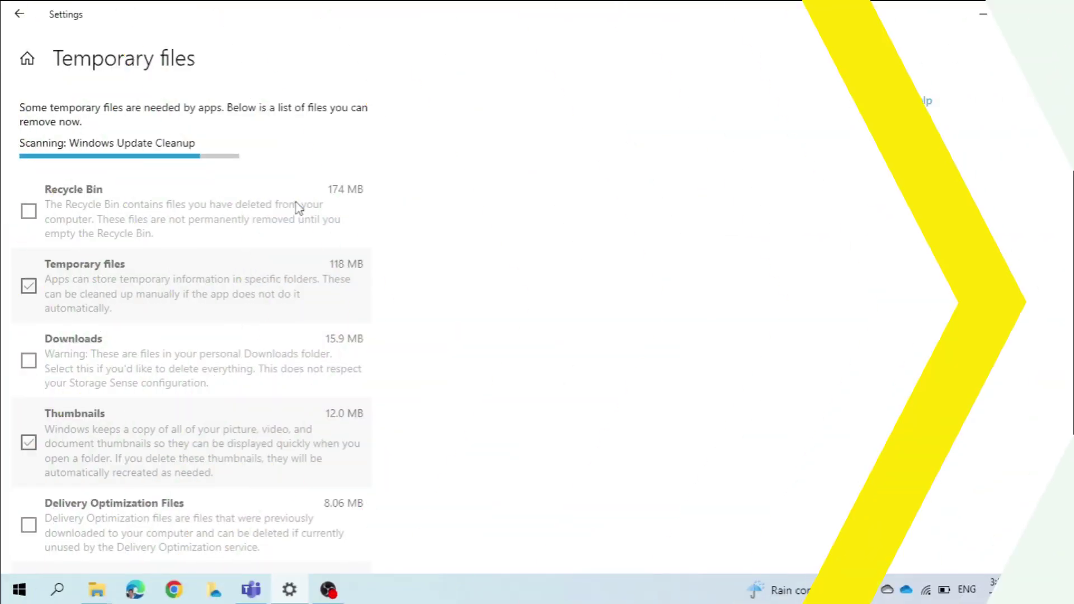
Step: Add Recycle Bin and Delivery Optimization Files to the cleanup selection and remove the selected temporary files
left_click(29, 280)
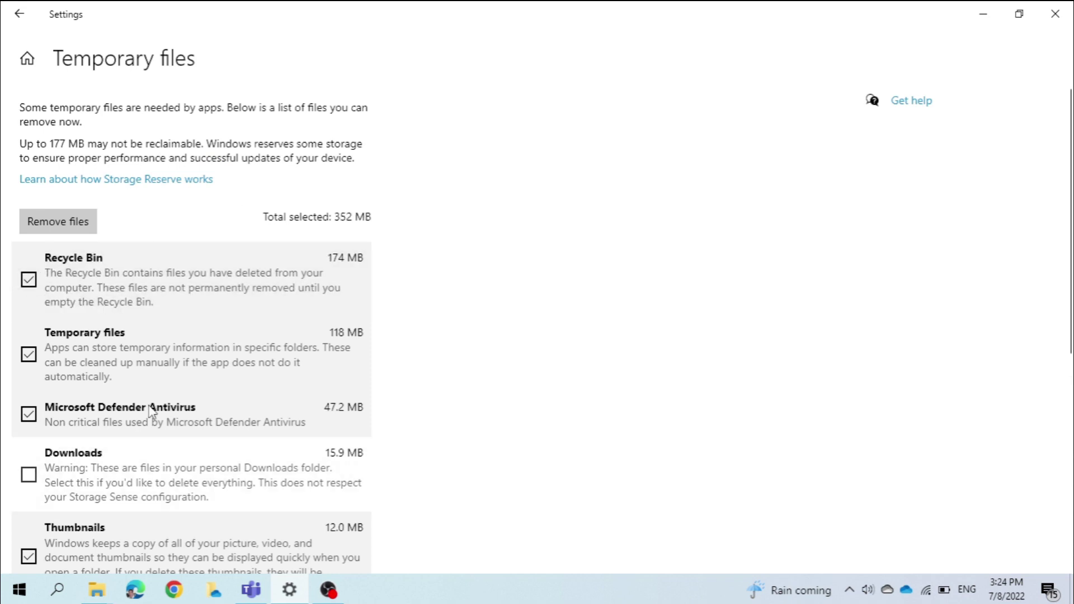
scroll(187, 351, "down", 5)
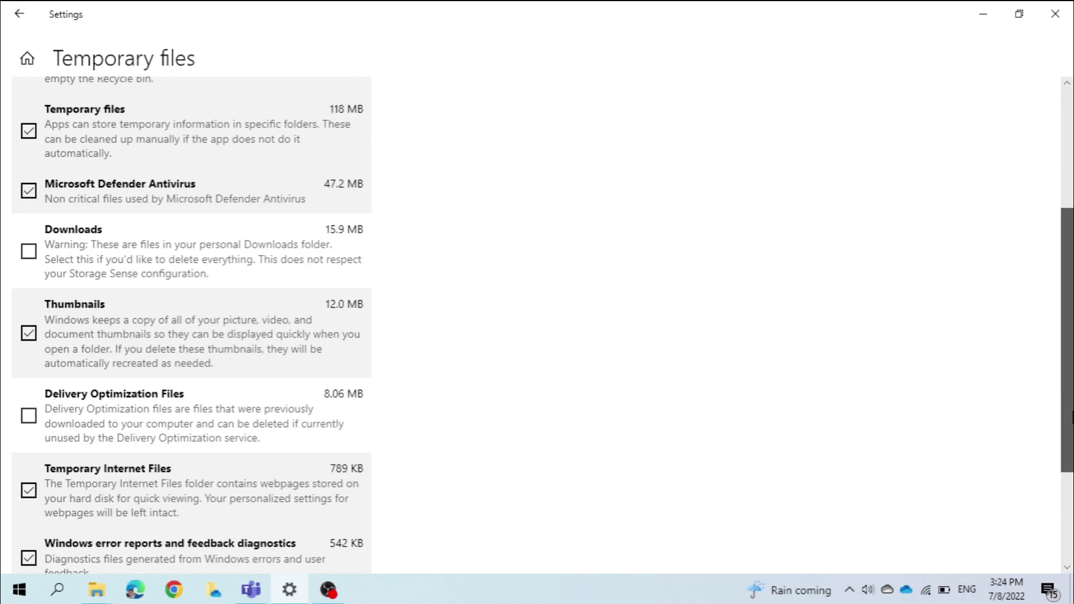
left_click(28, 376)
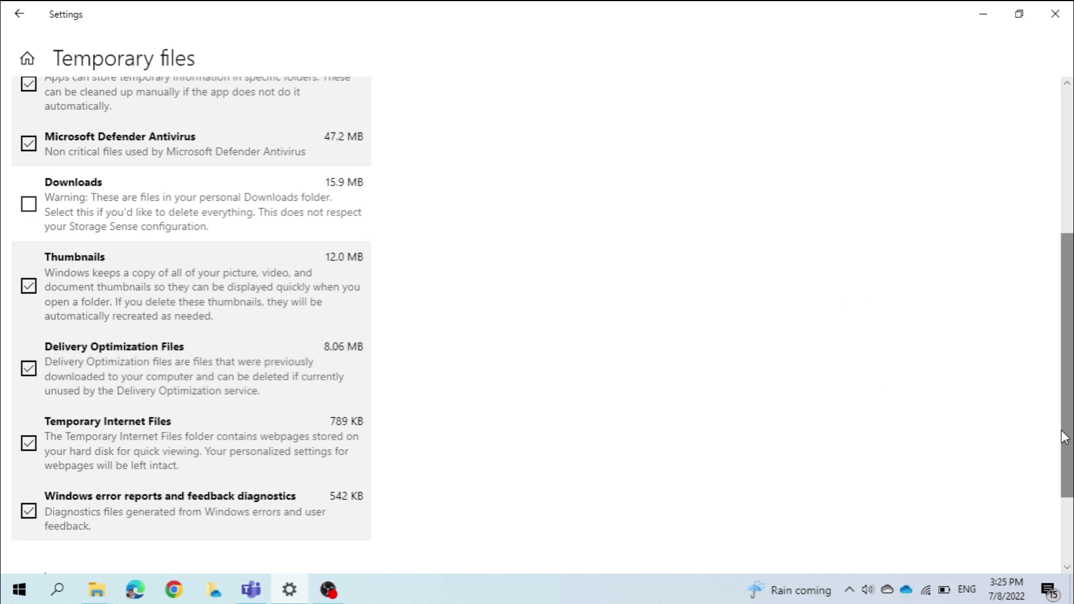
scroll(1072, 386, "up", 5)
left_click(64, 225)
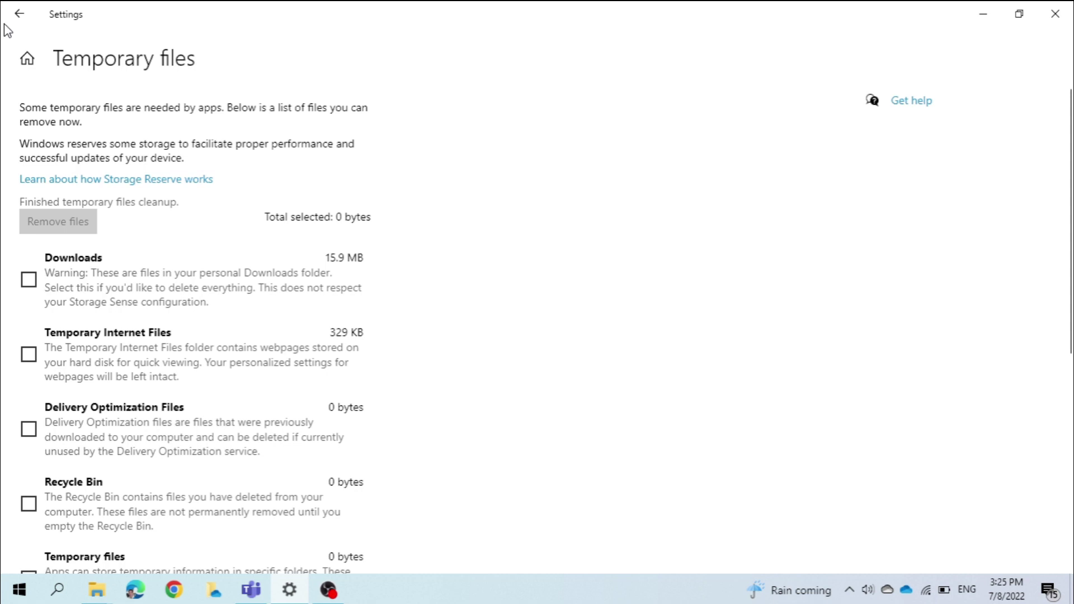
Step: Return to Storage, open Apps & features and display the advanced options of BreeZip
left_click(19, 13)
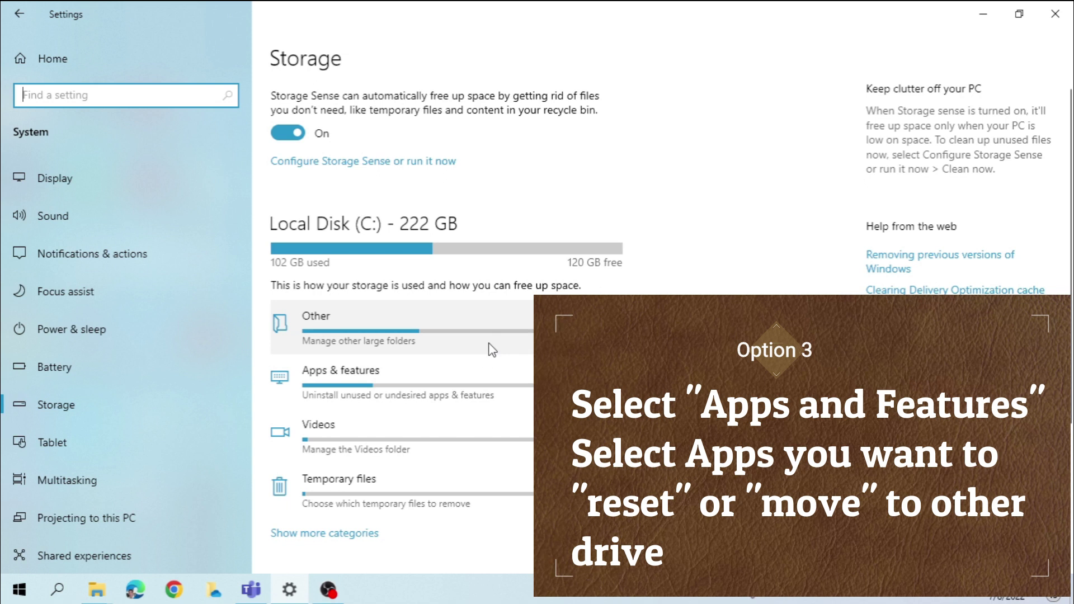
left_click(429, 392)
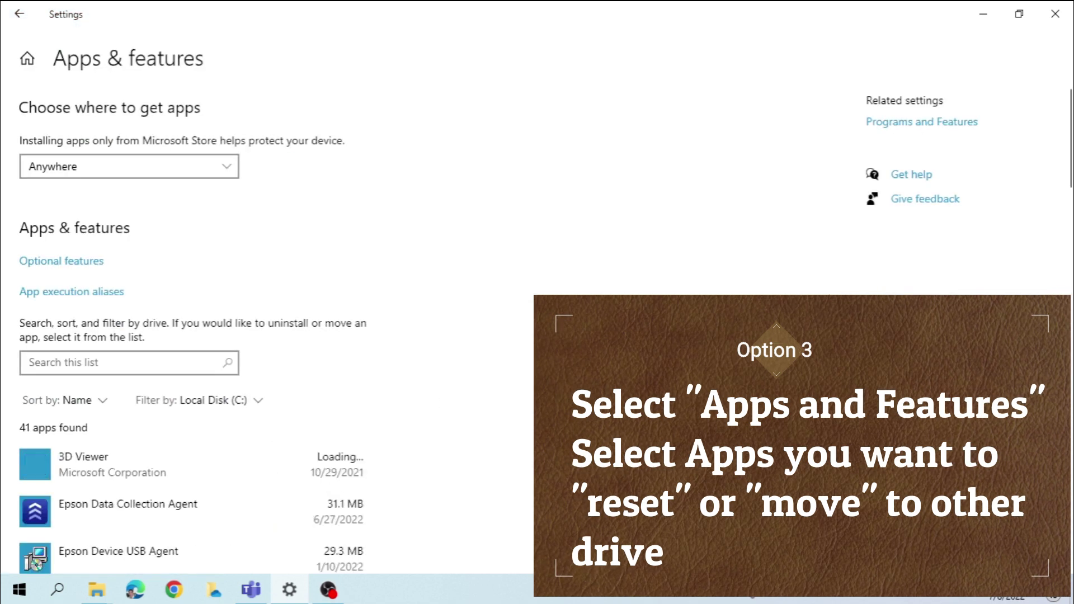
scroll(1069, 143, "down", 2)
left_click_drag(1070, 143, 1071, 175)
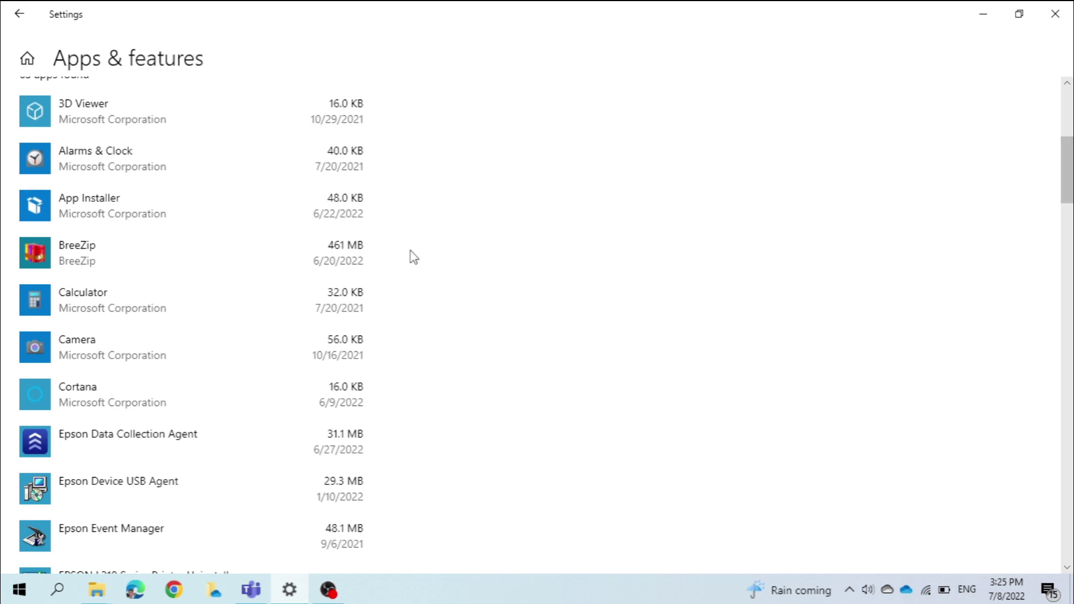
left_click(273, 263)
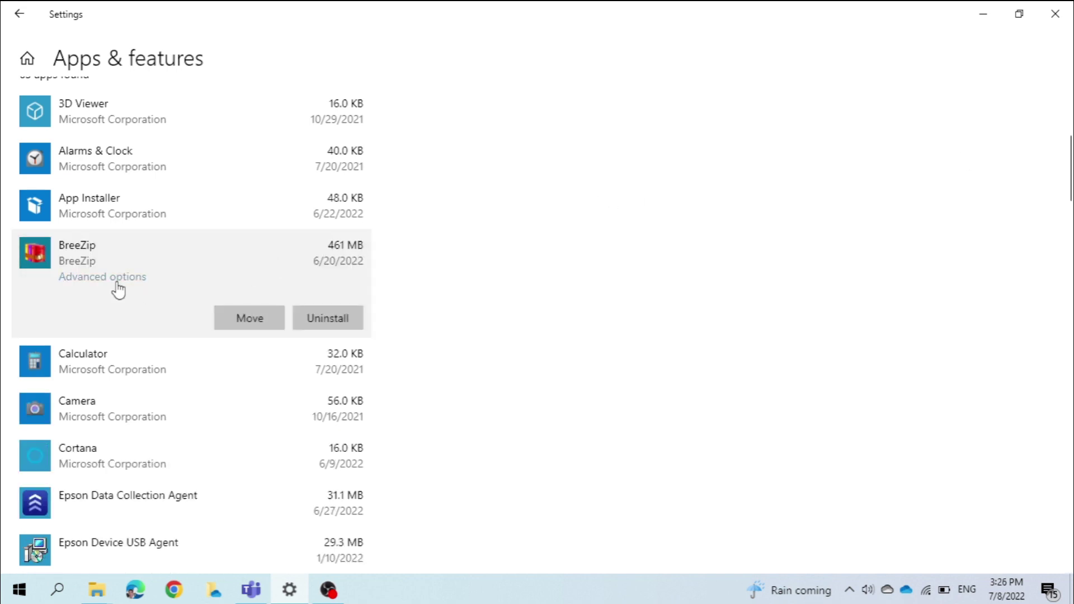
left_click(118, 279)
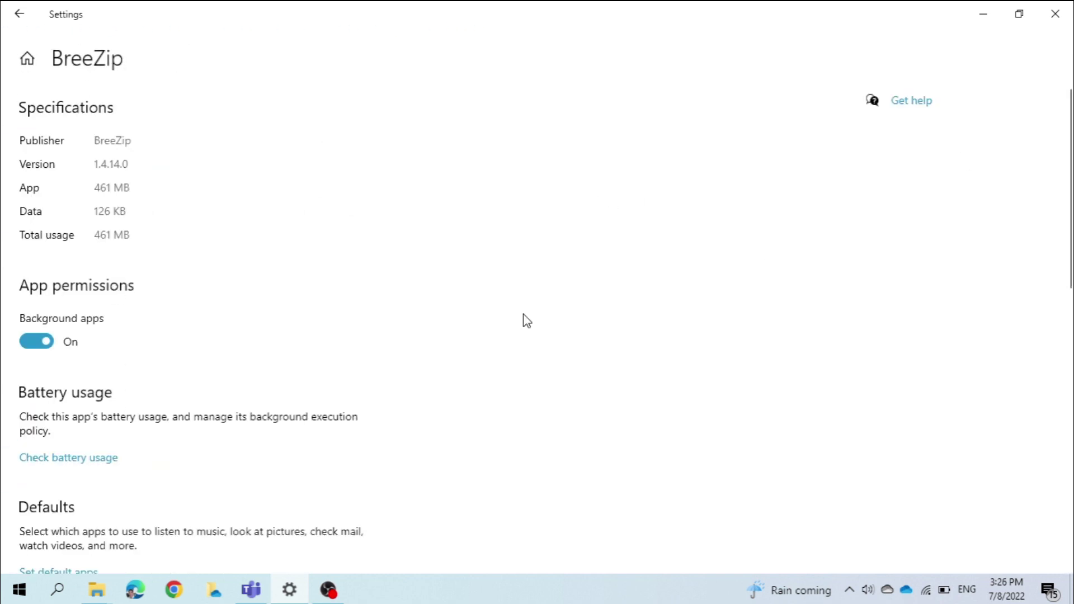
Step: Reset BreeZip, confirming that its app data is deleted, and return to the app list
left_click_drag(1068, 237, 1071, 438)
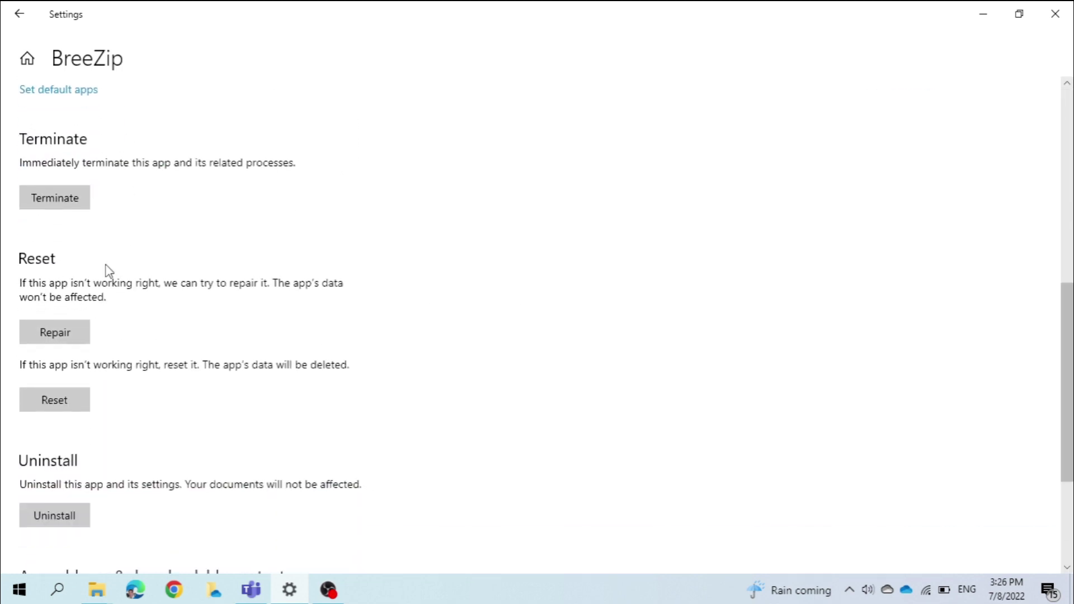
left_click(56, 407)
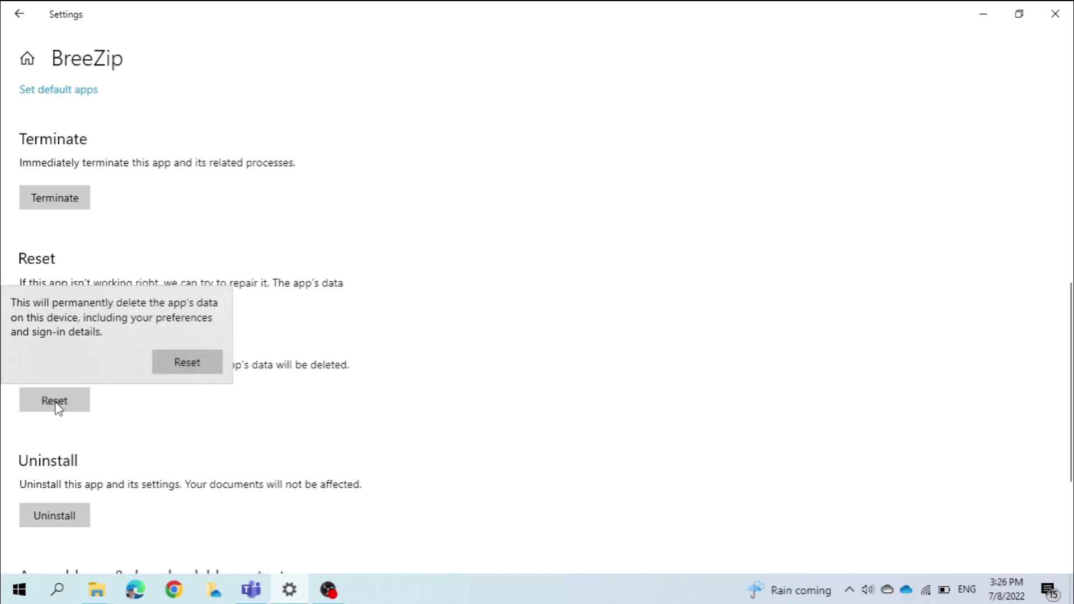
left_click(186, 362)
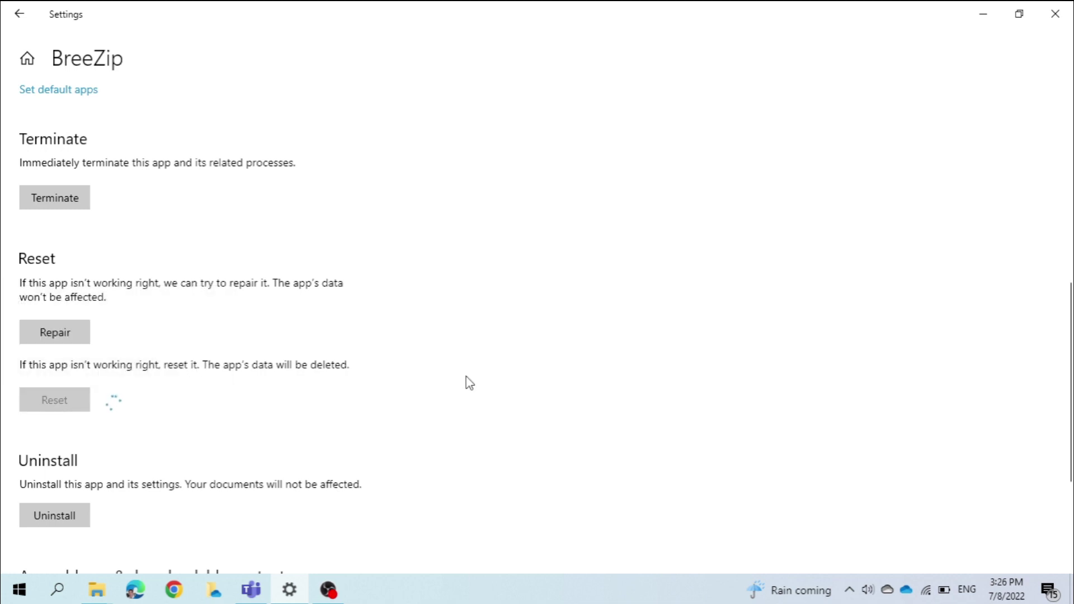
mouse_move(1071, 343)
left_mouse_down()
mouse_move(1071, 407)
mouse_move(1071, 344)
left_mouse_up()
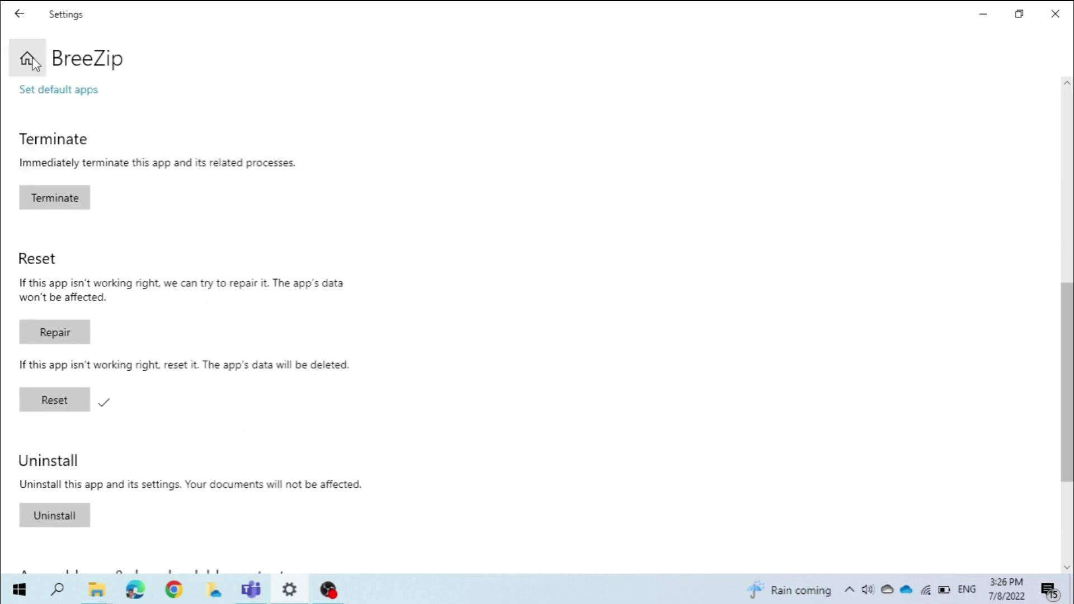
left_click(19, 15)
Step: Reset WavePad Audio Editor Free from its advanced options, confirm the data deletion, and return to the app list
left_click(254, 448)
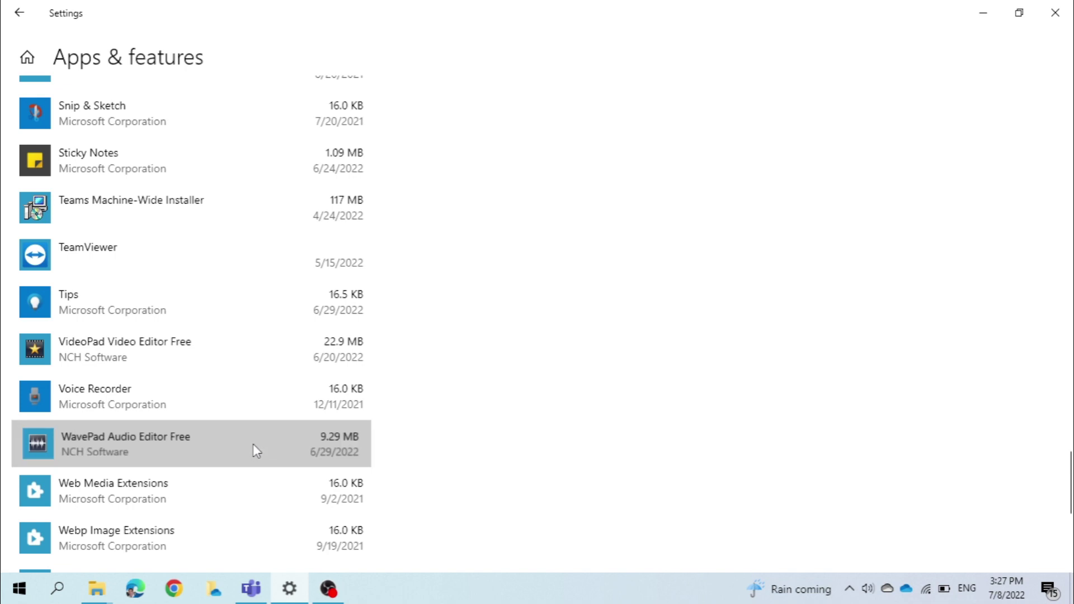
left_click(87, 467)
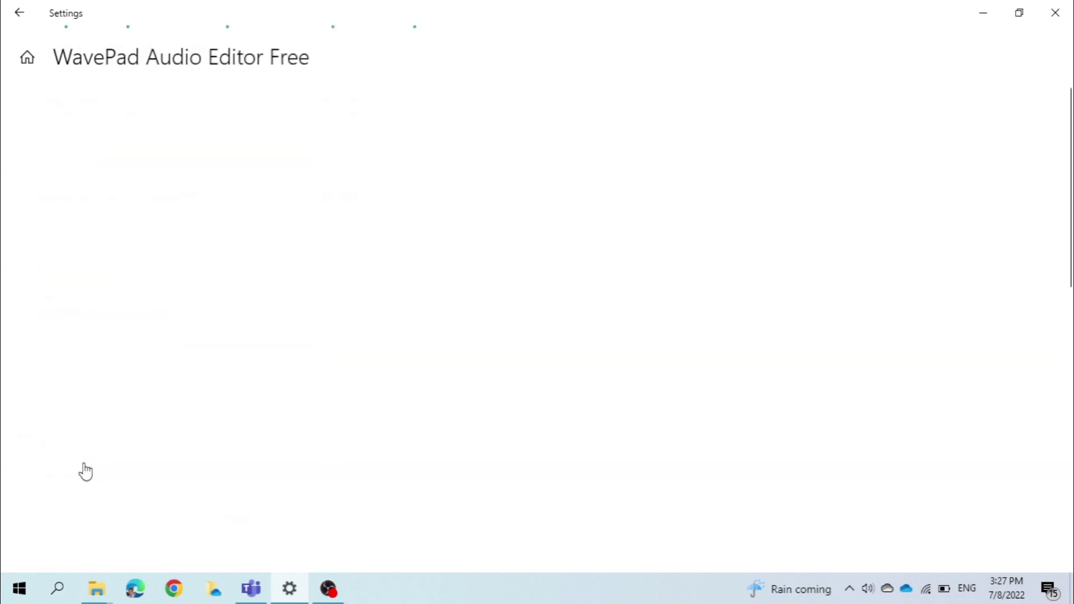
left_click_drag(1069, 260, 1069, 433)
left_click(59, 464)
left_click(176, 417)
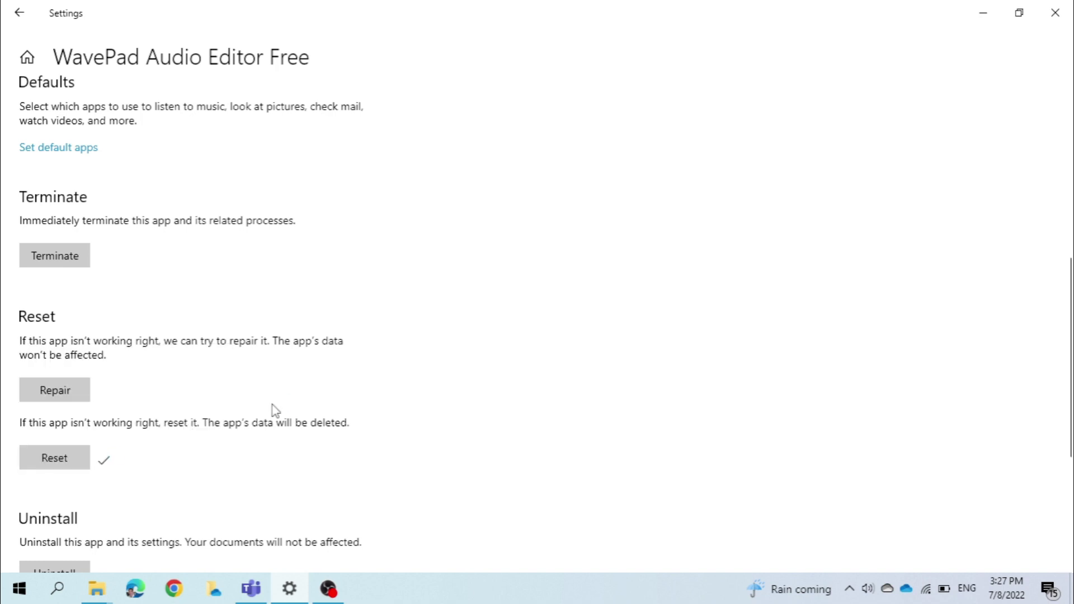
mouse_move(1070, 337)
left_mouse_down()
mouse_move(1070, 428)
mouse_move(1069, 316)
left_mouse_up()
left_click(19, 12)
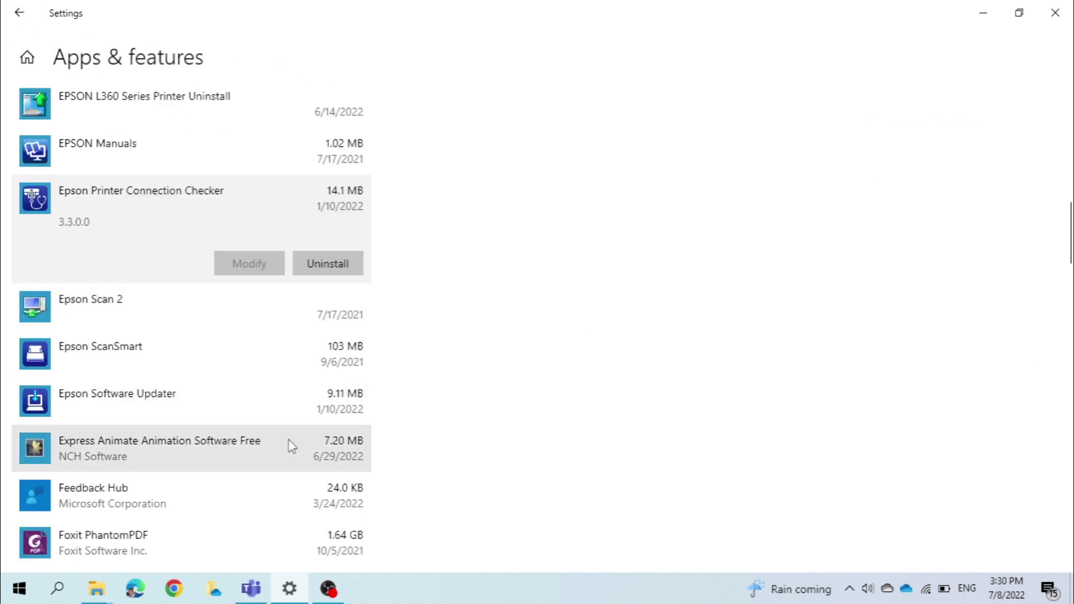
Step: Move Express Animate Animation Software Free to Local Disk (F:)
left_click(224, 452)
left_click(254, 461)
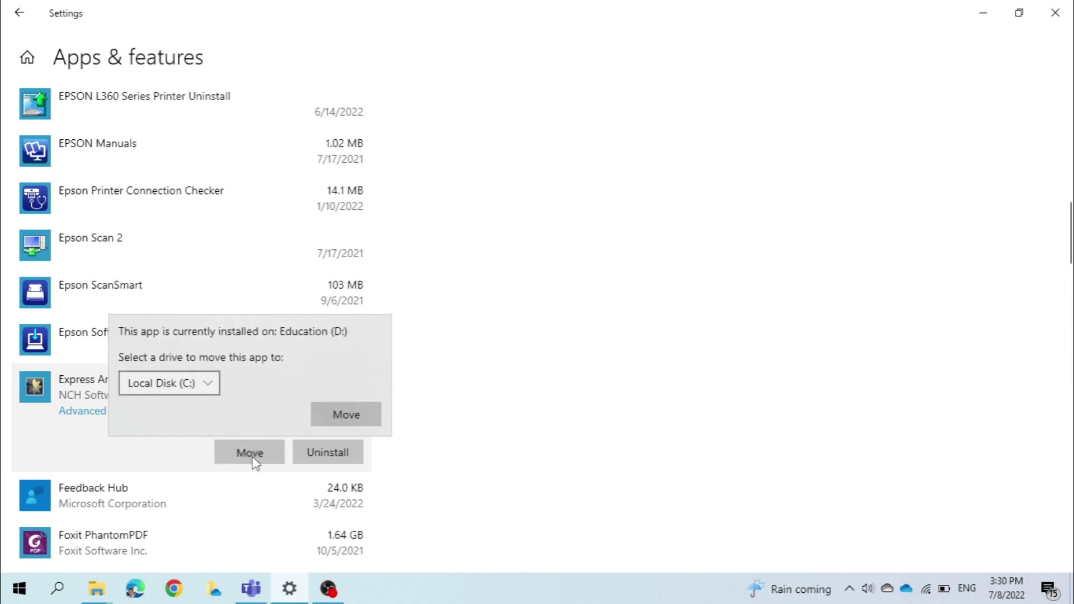
left_click(212, 384)
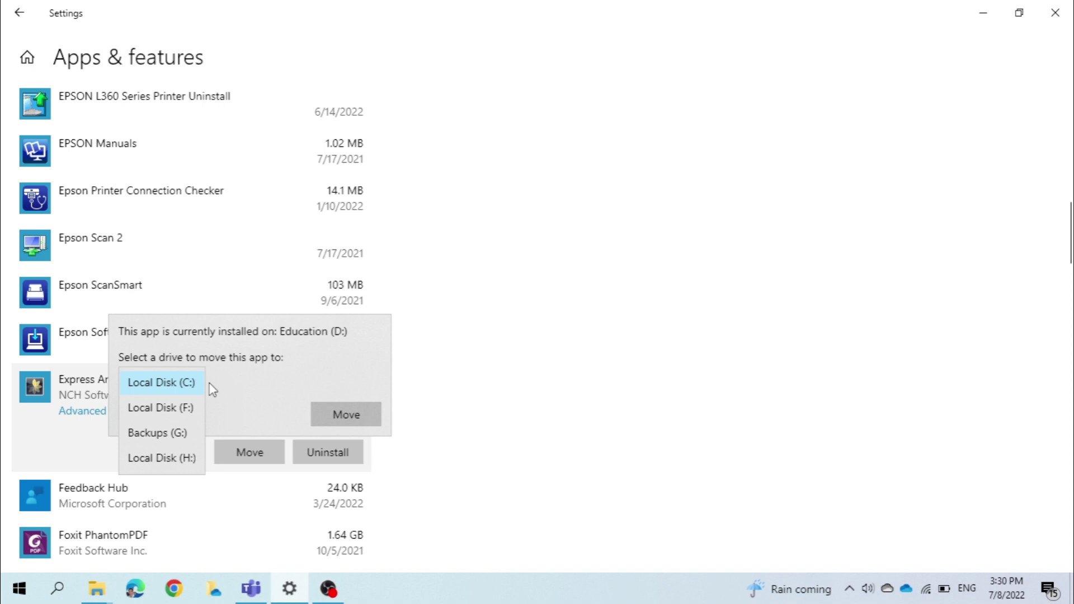
left_click(178, 413)
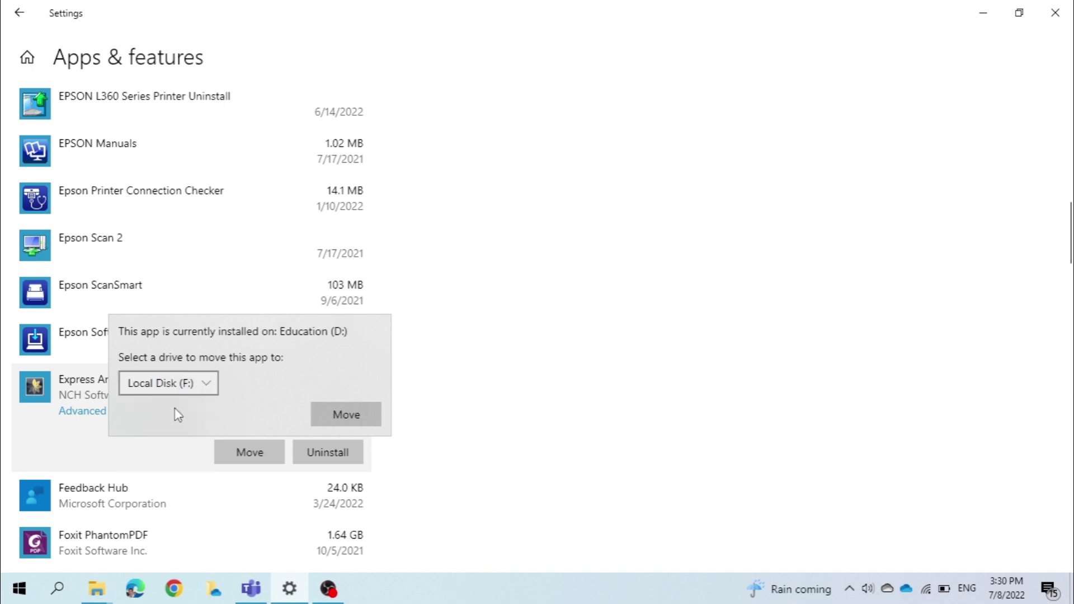
left_click(336, 420)
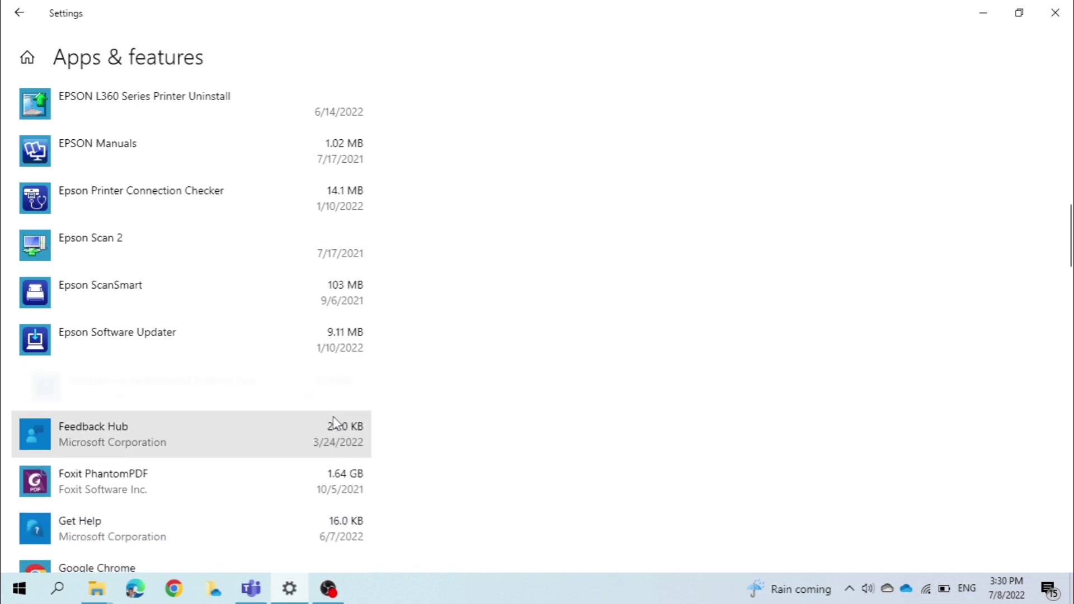
Step: Reopen the move options of Express Animate Animation Software Free to check which drive it is installed on
left_click(249, 390)
left_click(262, 454)
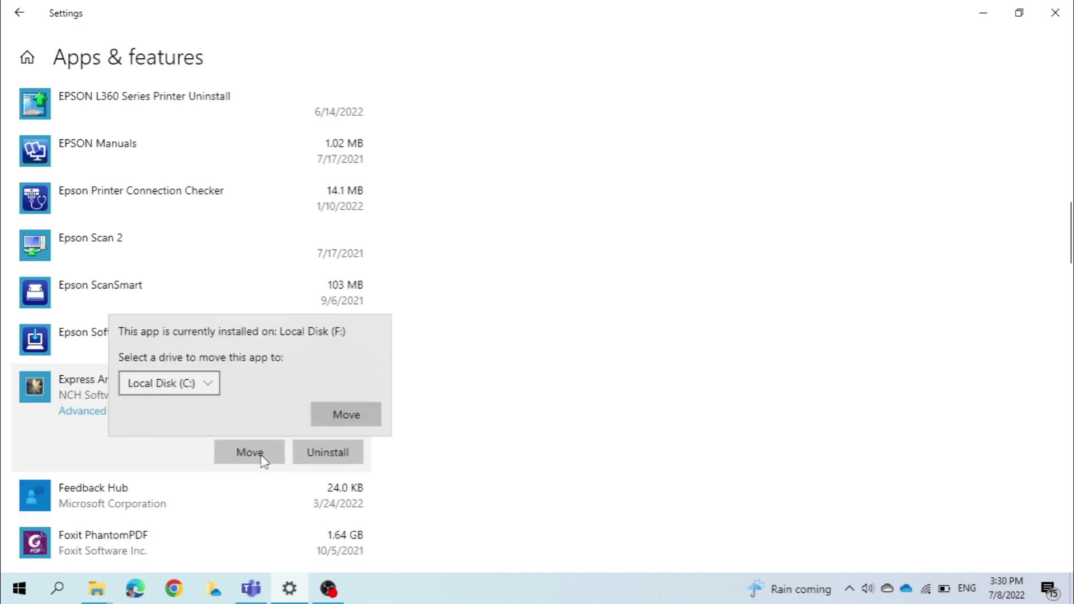
Step: Move Express Animate Animation Software Free from Local Disk (F:) to Education (D:)
left_click(212, 387)
left_click(179, 408)
left_click(346, 415)
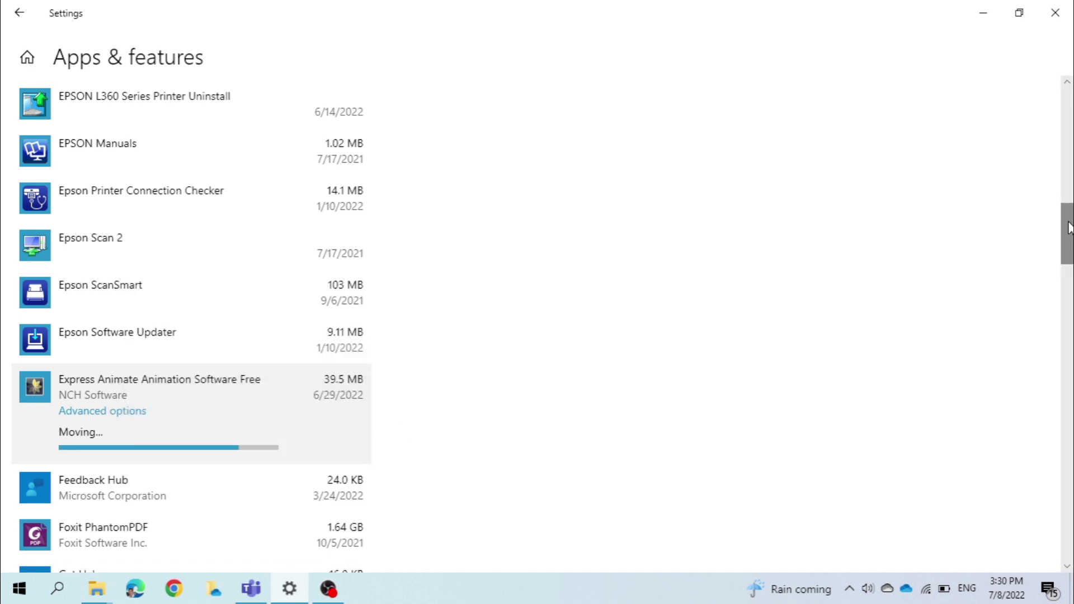
Step: Move WavePad Audio Editor Free from Education (D:) to Local Disk (C:)
left_click_drag(1068, 227, 1071, 250)
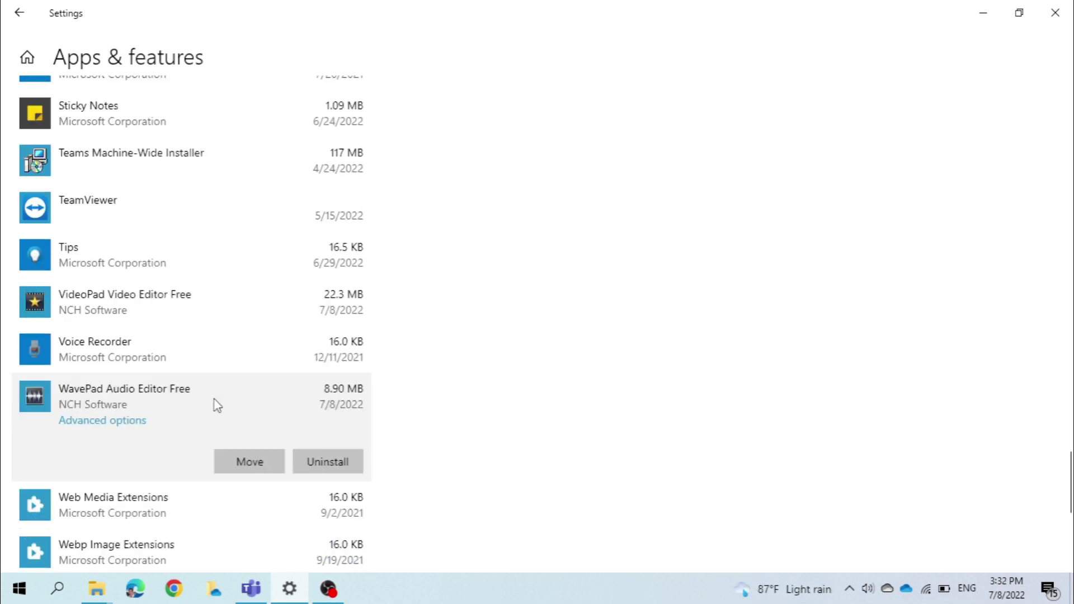
left_click(247, 466)
left_click(212, 398)
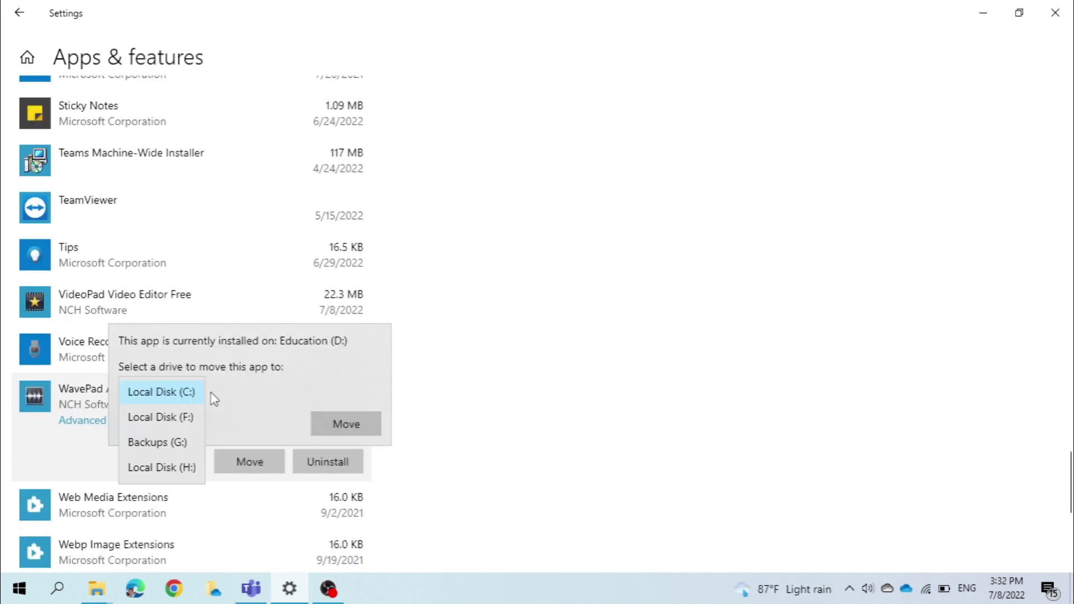
left_click(246, 398)
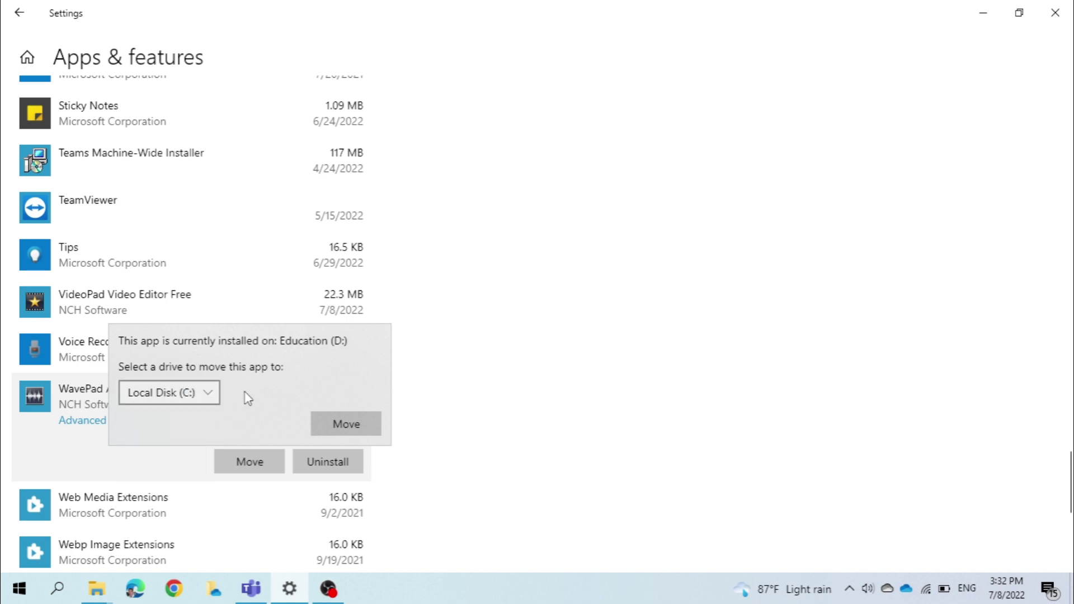
left_click(371, 426)
Step: Open the move options of VideoPad Video Editor Free in the installed apps list
left_click(252, 352)
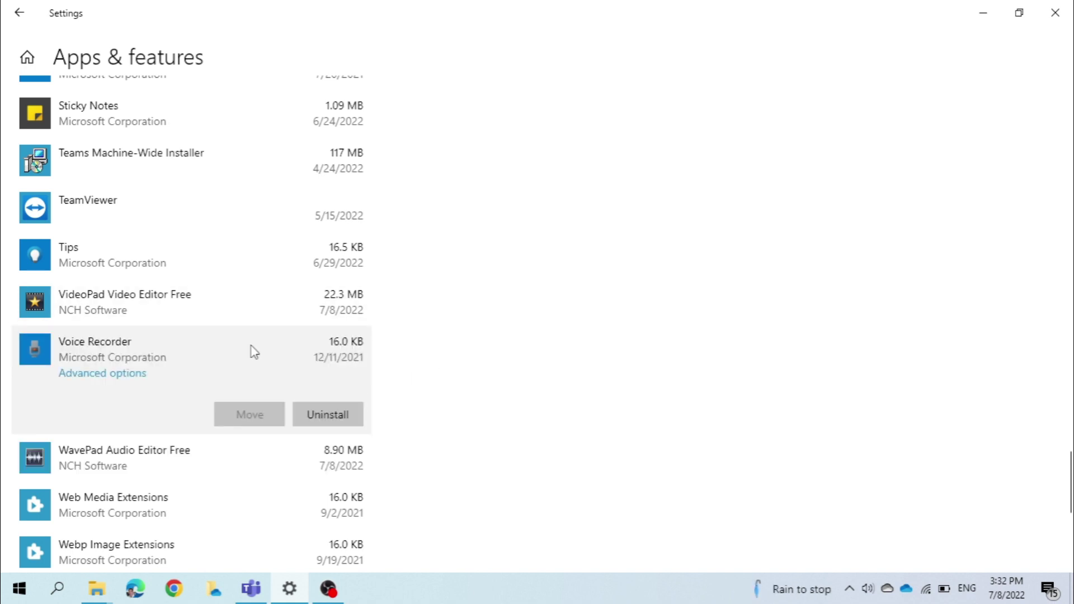
left_click(252, 308)
left_click(248, 371)
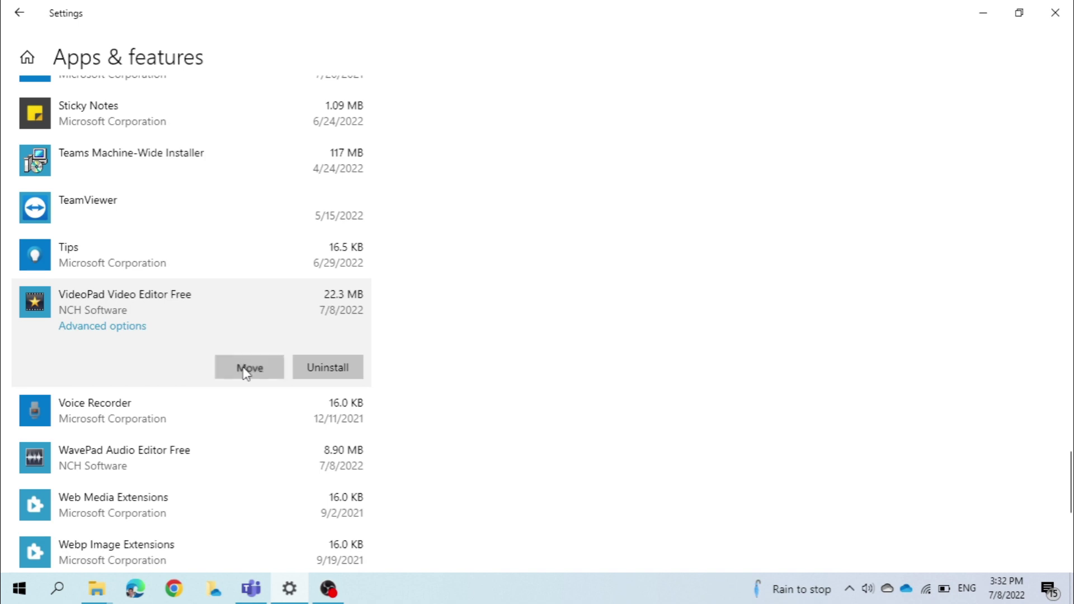